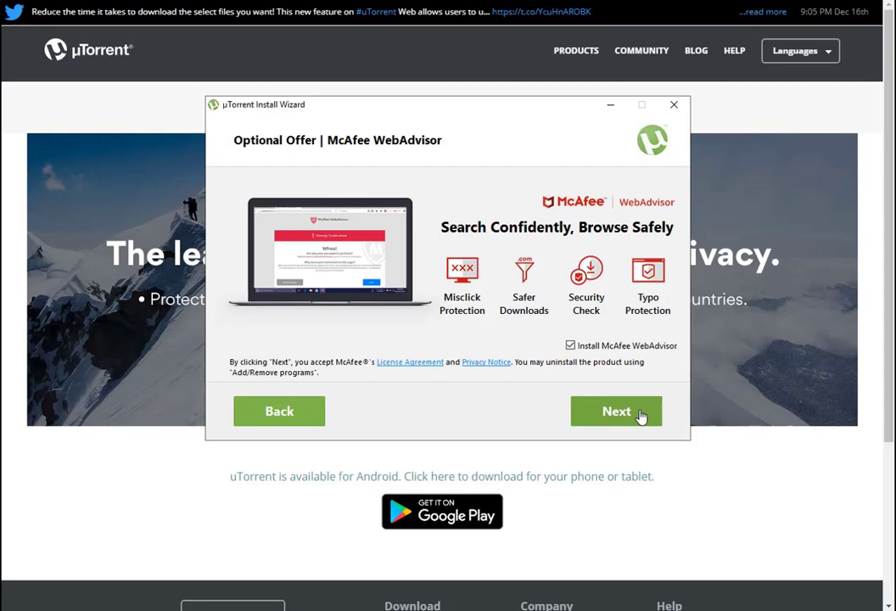
# Install µTorrent 3.5.5 without McAfee WebAdvisor, accepting the Avast offer and default shortcut and configuration settings
pyautogui.click(570, 345)
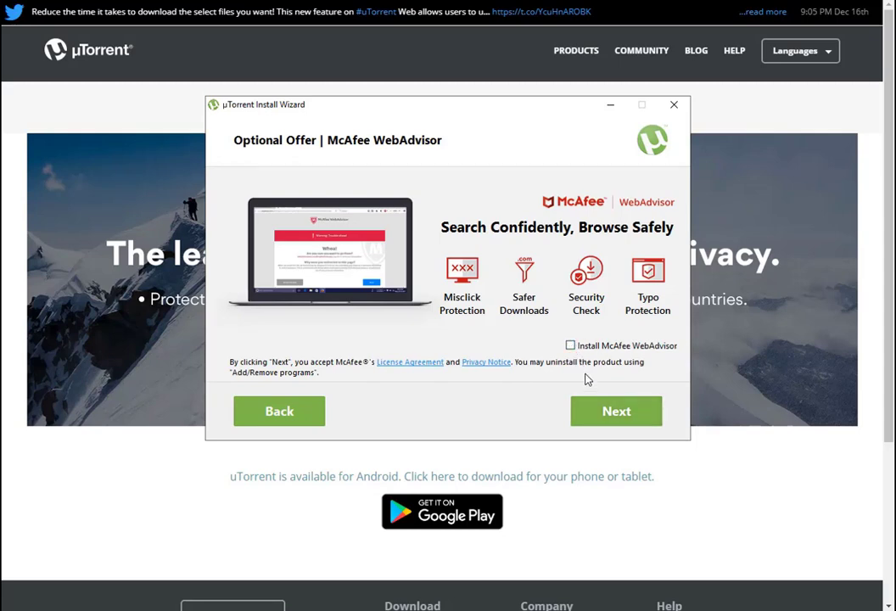
pyautogui.click(605, 415)
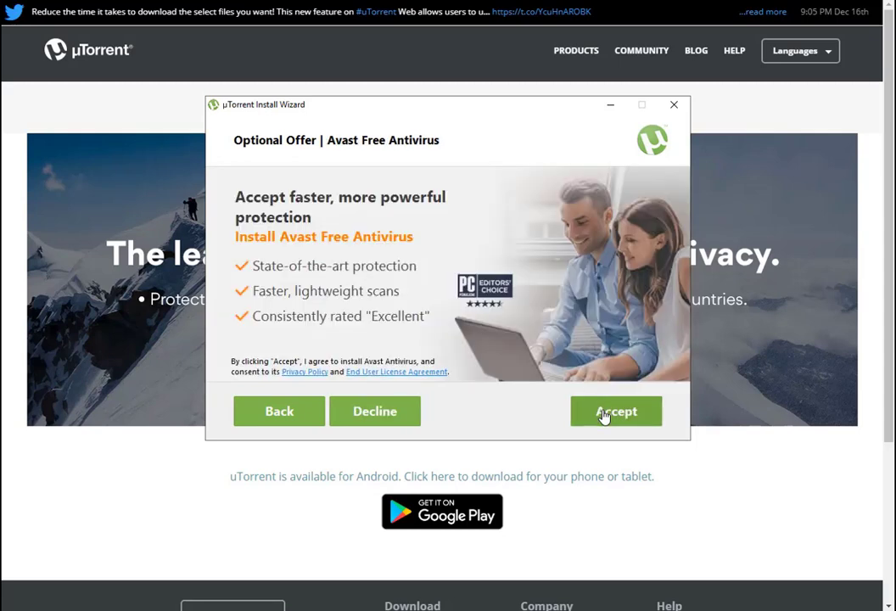
pyautogui.click(604, 416)
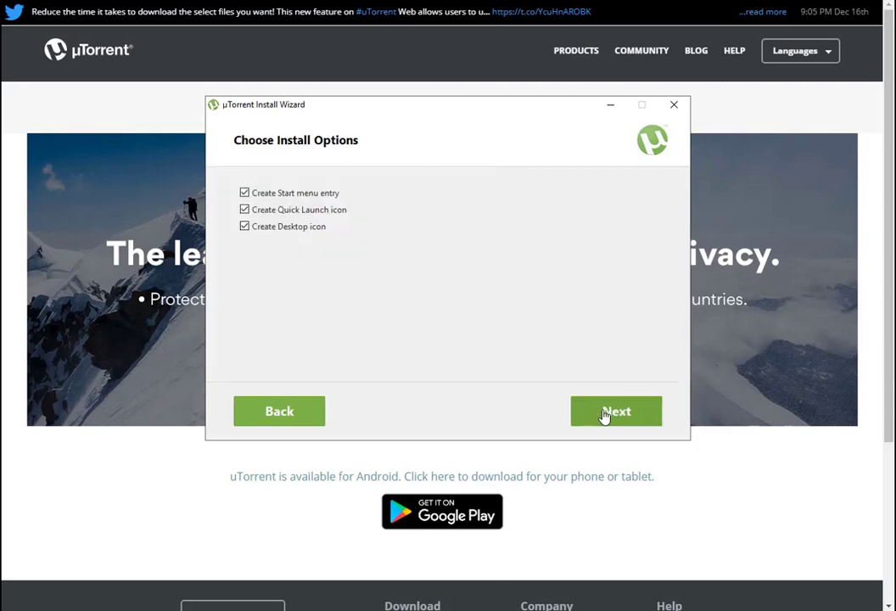
pyautogui.click(604, 416)
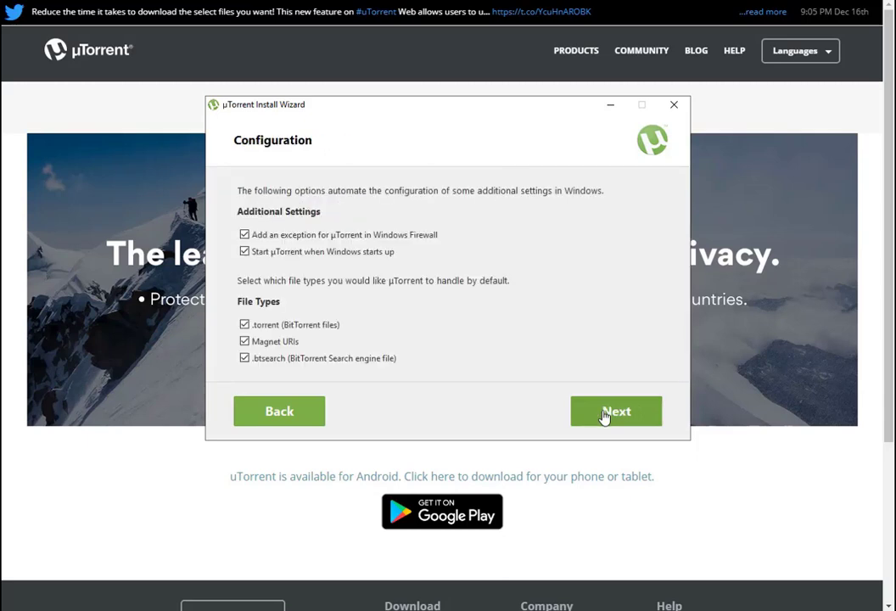
pyautogui.click(604, 416)
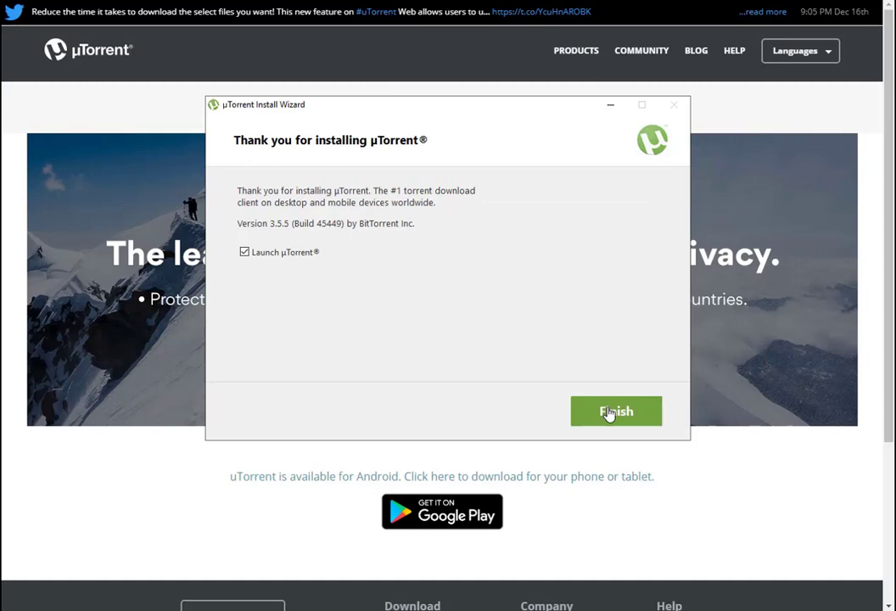
pyautogui.click(609, 412)
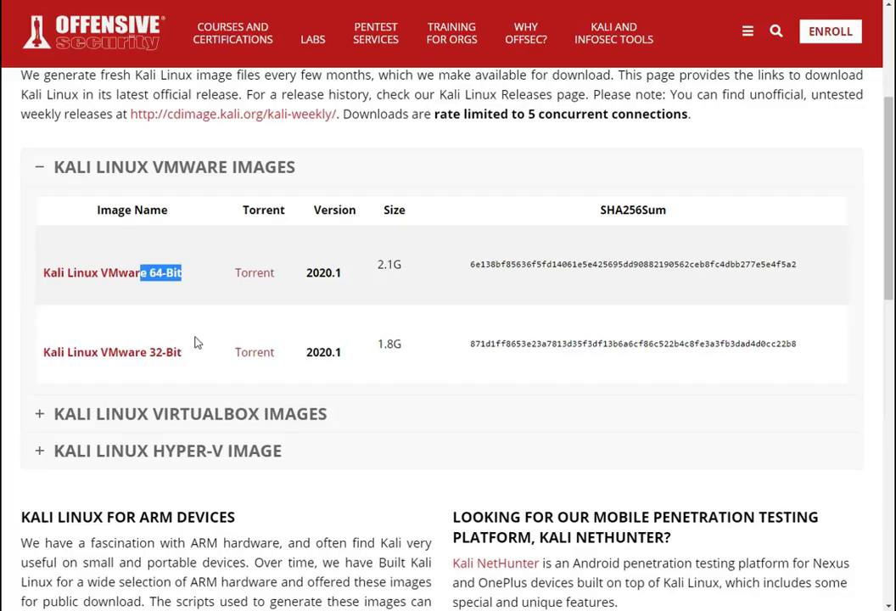
# Download the Kali Linux VMware 64-Bit .torrent file and open it in µTorrent
pyautogui.click(210, 294)
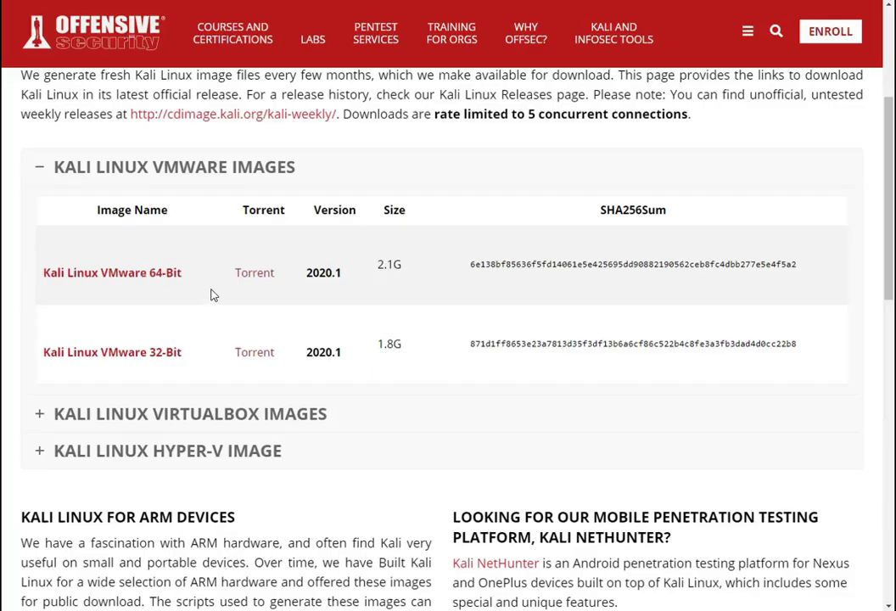
pyautogui.click(252, 274)
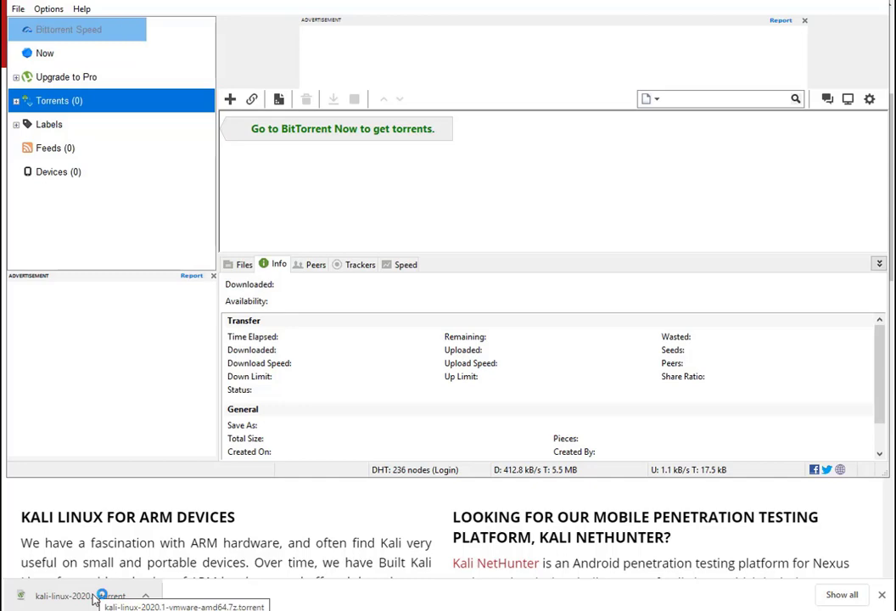
pyautogui.click(94, 598)
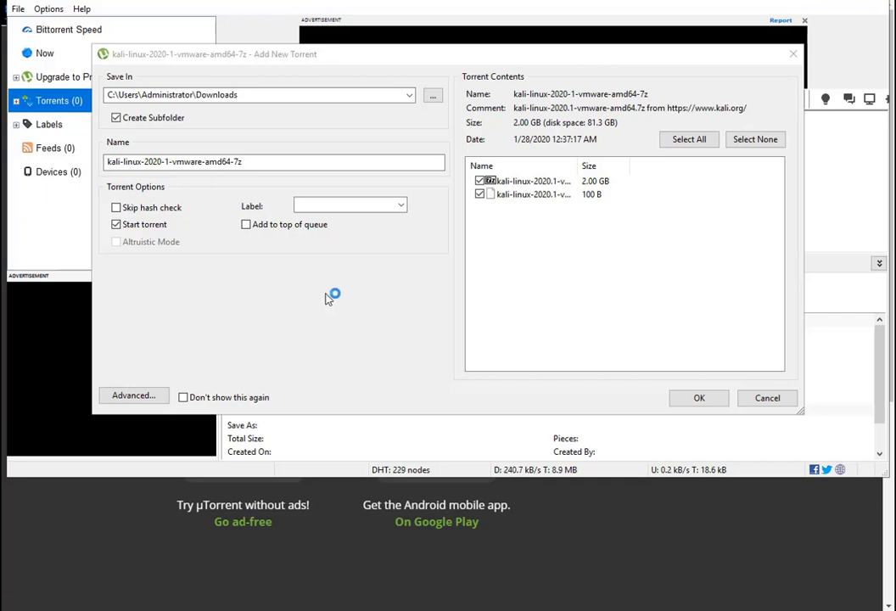
# Set the save location to F:\--- Courses Certificates--- and add the torrent
pyautogui.click(434, 97)
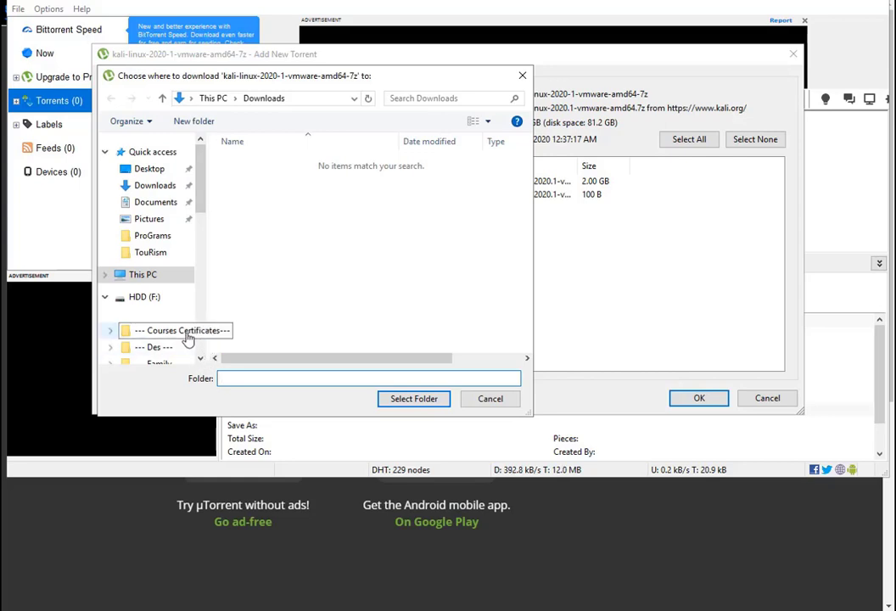
pyautogui.click(186, 332)
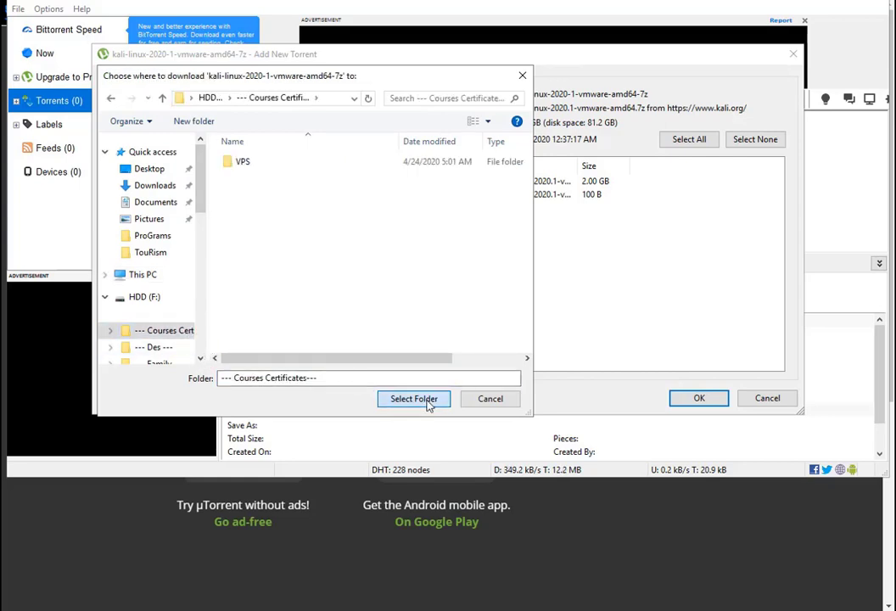
pyautogui.click(427, 401)
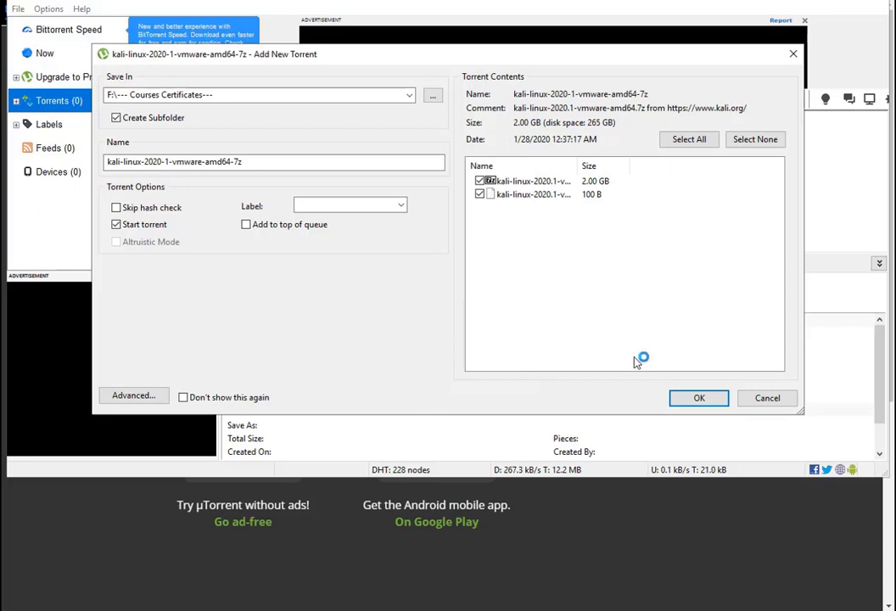
pyautogui.click(695, 403)
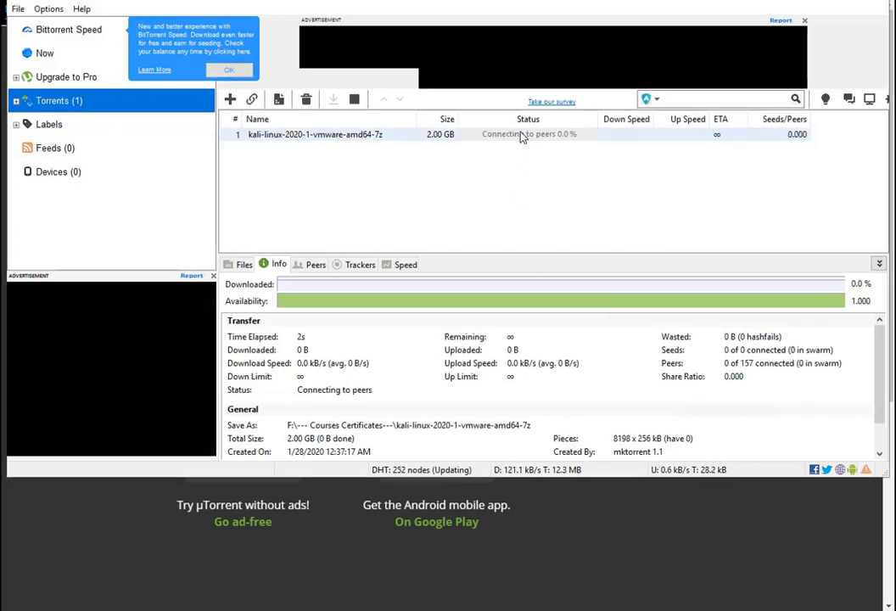
# Limit the Kali torrent's upload speed to 25 kB/s through Bandwidth Allocation
pyautogui.rightClick(444, 136)
pyautogui.click(548, 351)
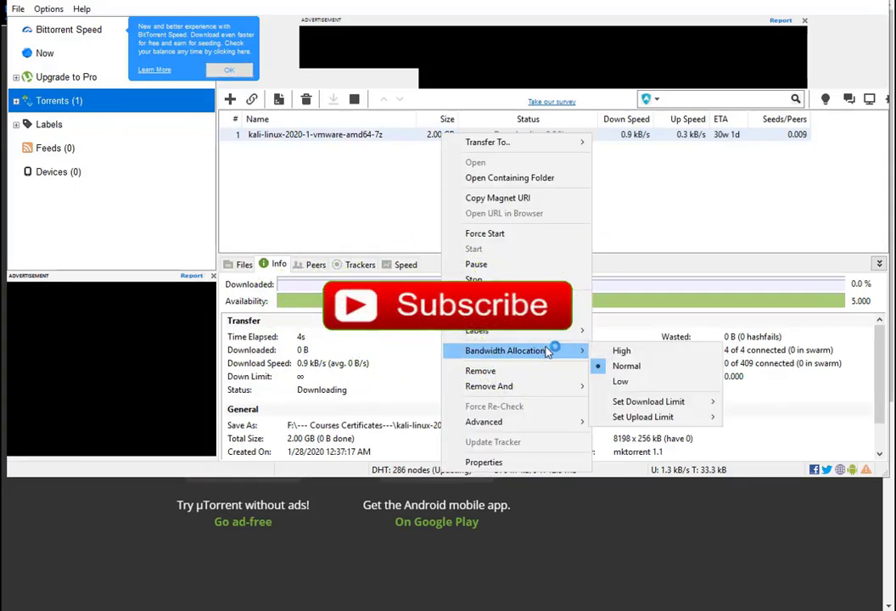
pyautogui.moveTo(662, 420)
pyautogui.click(774, 217)
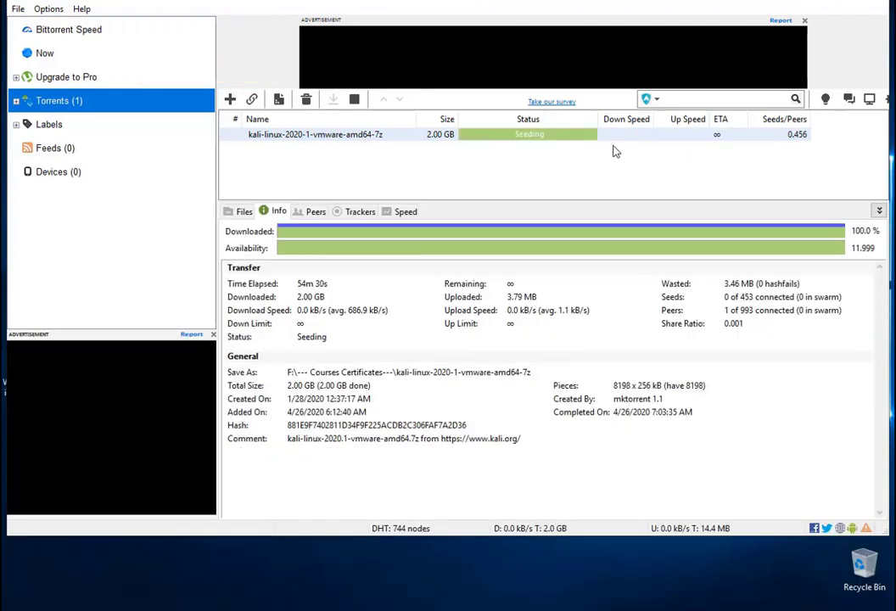
# Once the download finishes, go to the desktop and launch VMware Workstation Pro
pyautogui.rightClick(528, 137)
pyautogui.click(398, 263)
pyautogui.press('super+d')
pyautogui.doubleClick(40, 167)
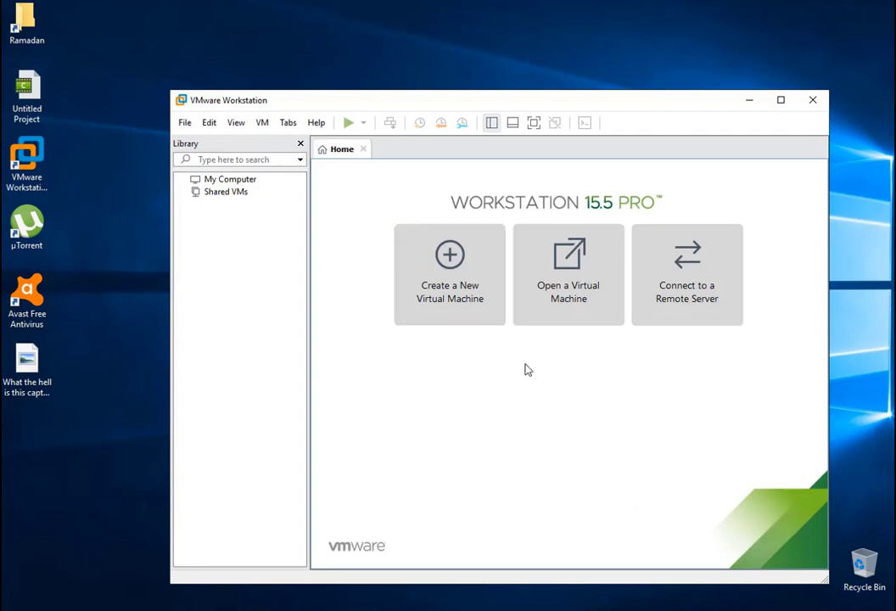
# Browse the Open Virtual Machine dialog to the kali-linux folder in F:\--- Courses Certificates---
pyautogui.click(561, 292)
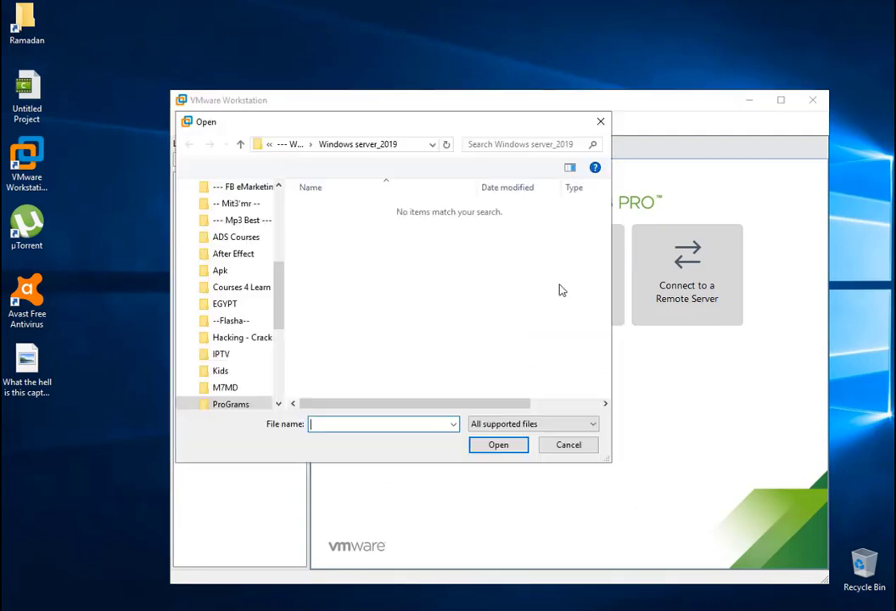
pyautogui.moveTo(281, 306); pyautogui.dragTo(279, 272)
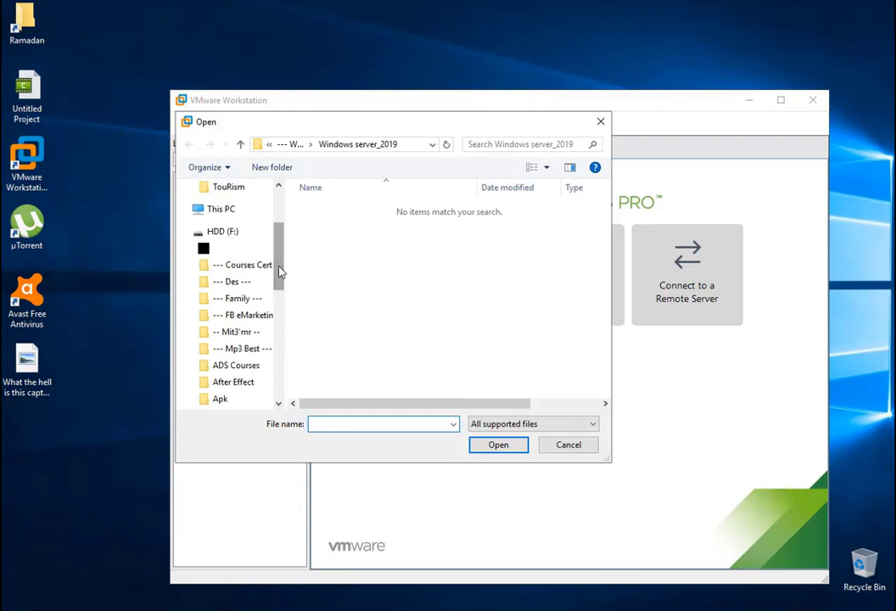
pyautogui.click(260, 265)
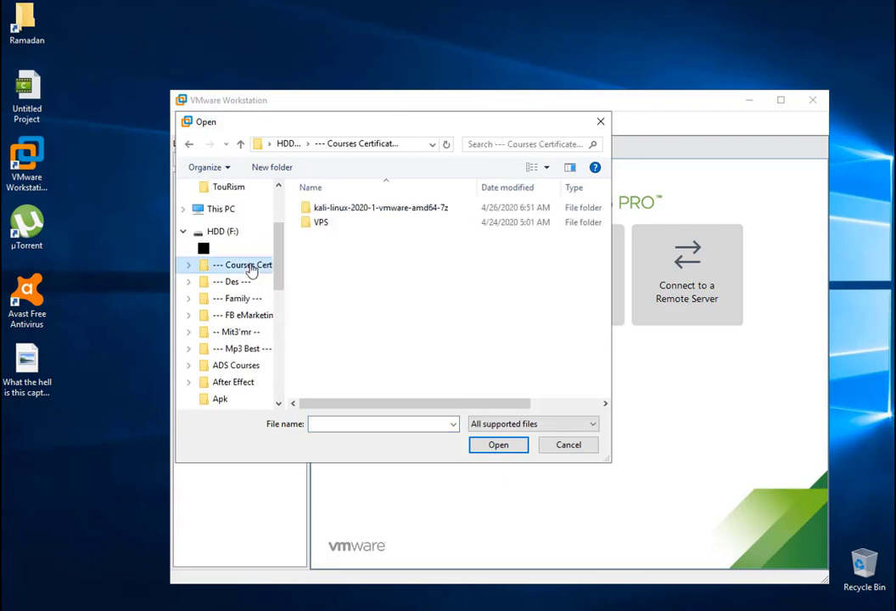
pyautogui.doubleClick(358, 208)
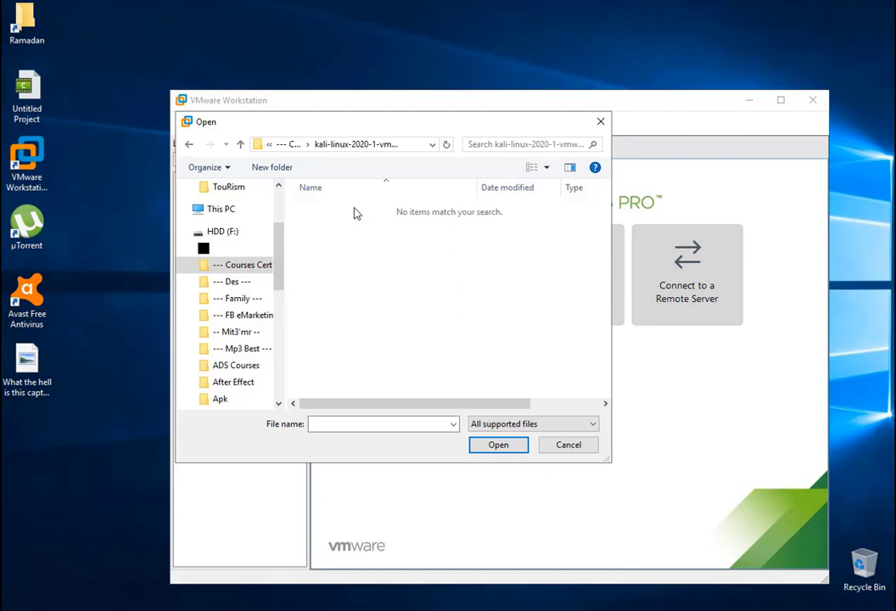
# Open the Kali 7z archive in 7-Zip File Manager from File Explorer
pyautogui.click(297, 610)
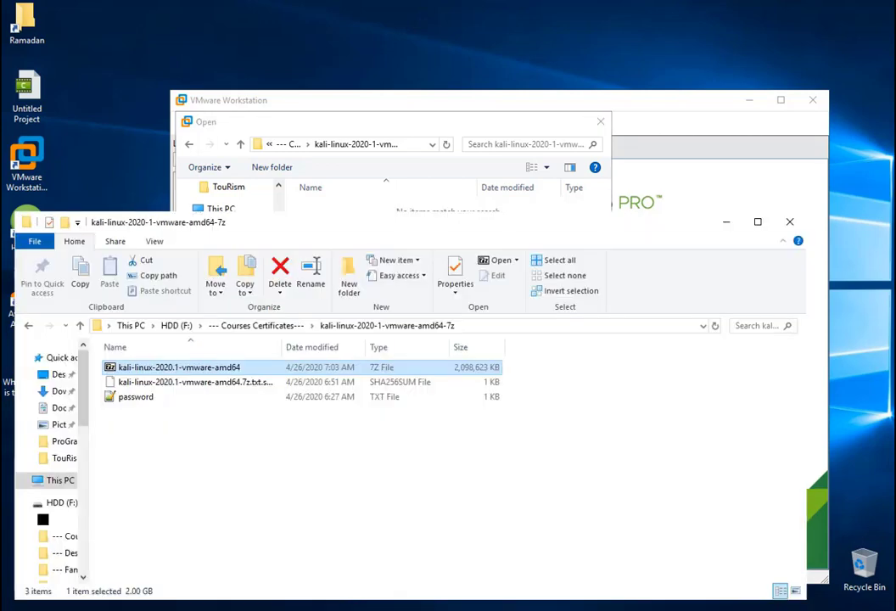
pyautogui.rightClick(179, 371)
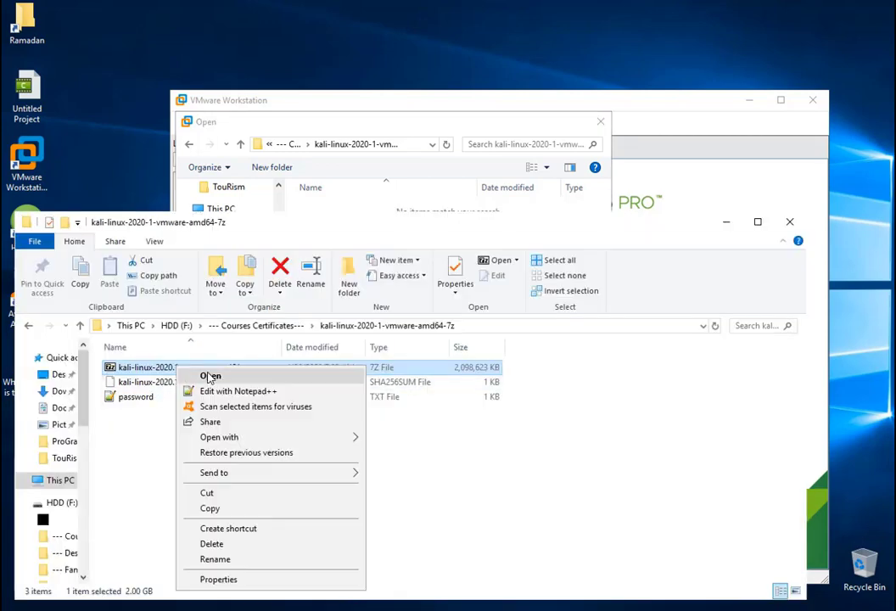
pyautogui.moveTo(272, 440)
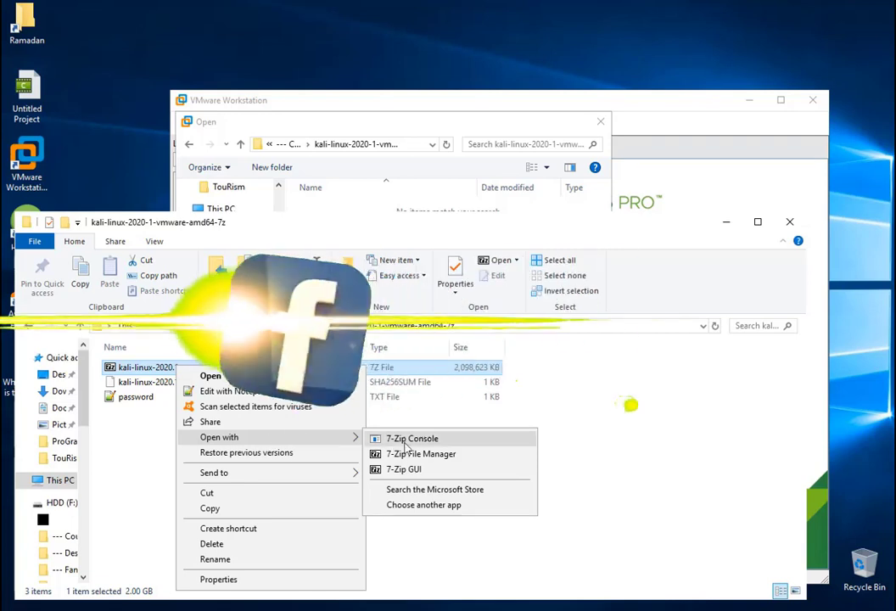
pyautogui.click(473, 455)
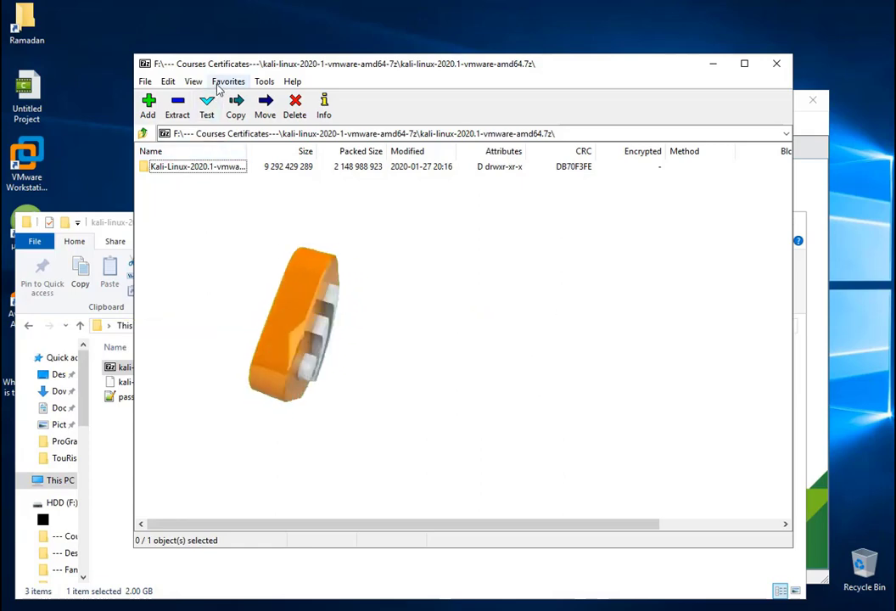
# Drag the Kali-Linux-2020.1-vmware-amd64 folder out into the download folder, then close 7-Zip
pyautogui.moveTo(225, 63); pyautogui.dragTo(309, 60)
pyautogui.click(292, 166)
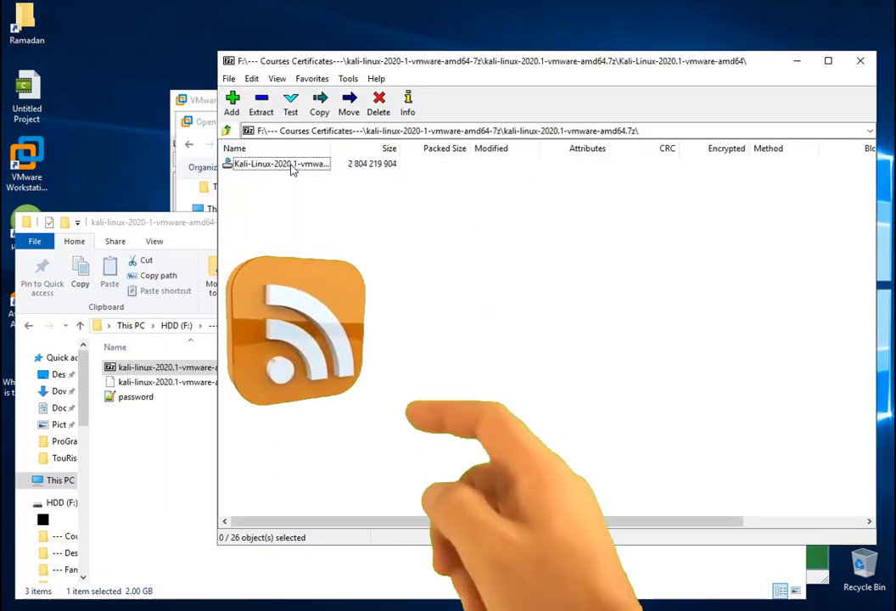
pyautogui.doubleClick(292, 167)
pyautogui.press('BackSpace')
pyautogui.moveTo(294, 169); pyautogui.dragTo(157, 443)
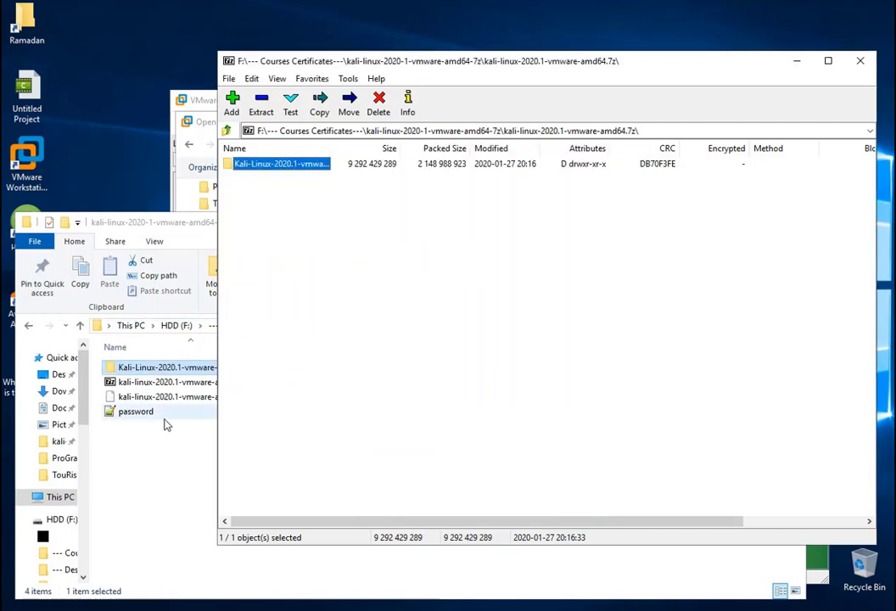
pyautogui.click(534, 320)
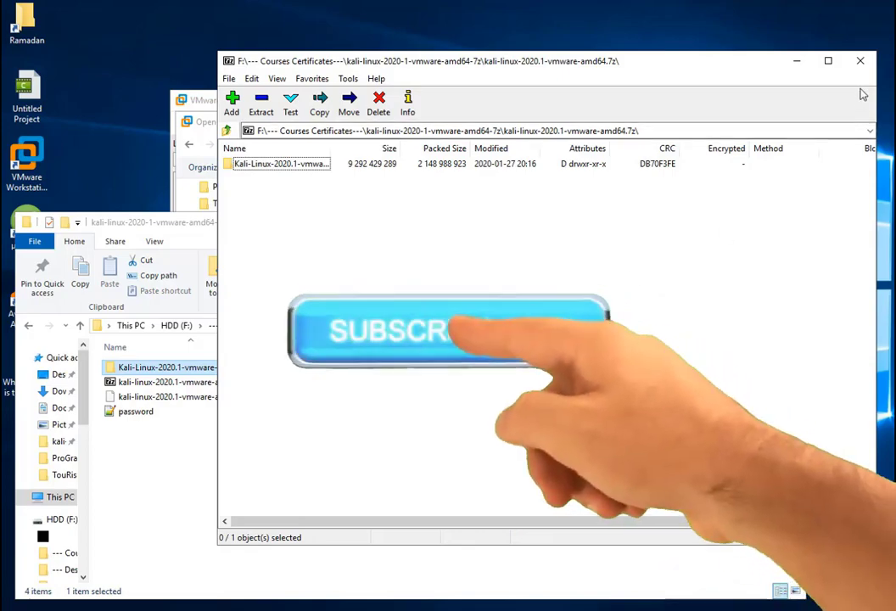
pyautogui.click(861, 70)
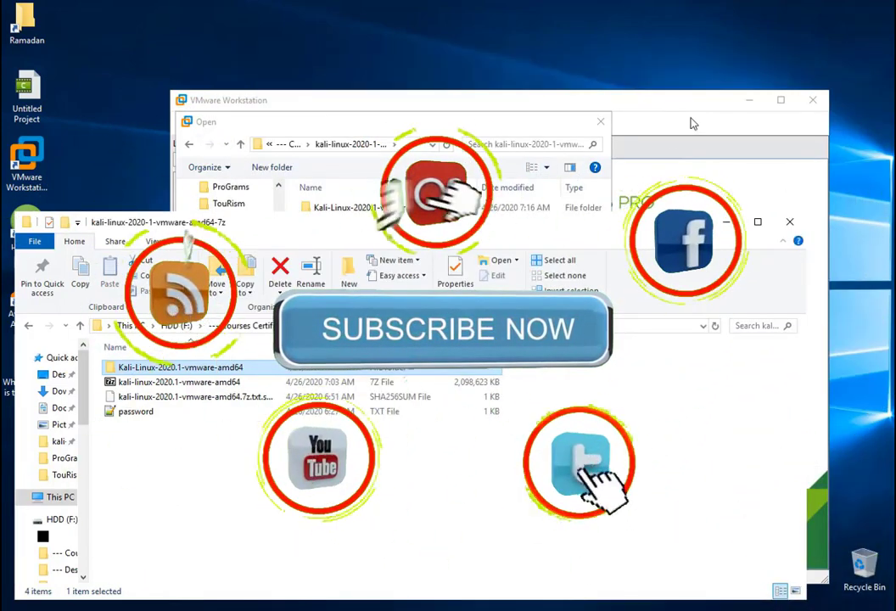
pyautogui.click(692, 122)
# Dismiss the empty file window, reopen Open a Virtual Machine, and refresh its file list
pyautogui.click(580, 448)
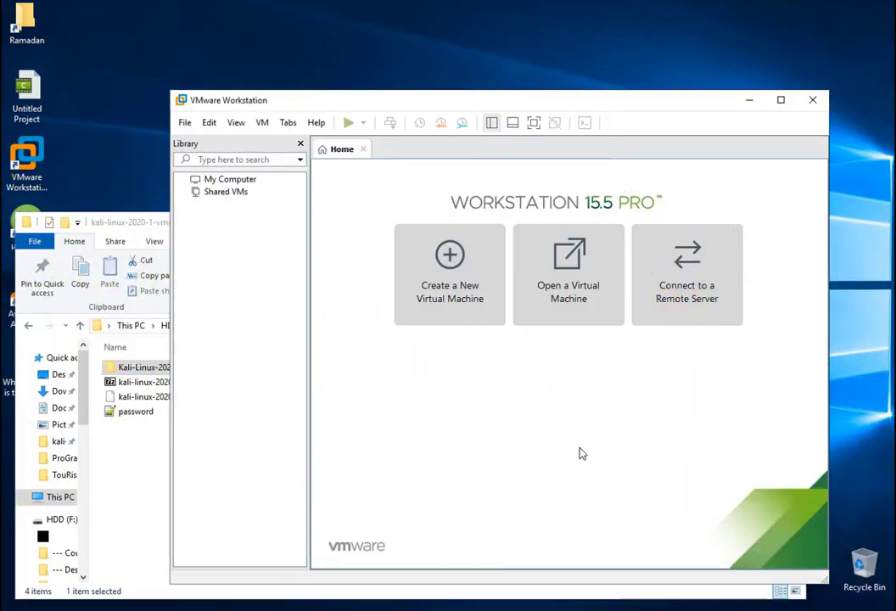
pyautogui.click(571, 292)
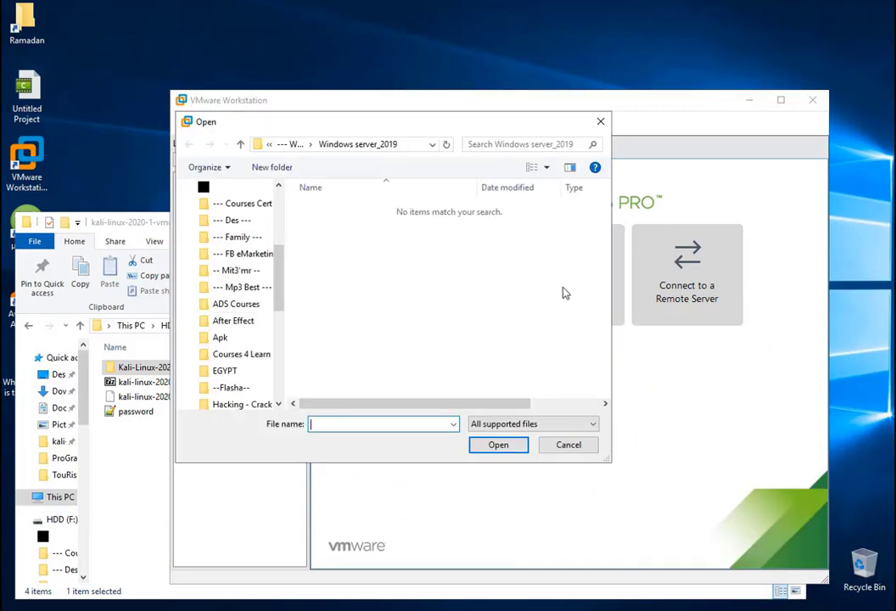
pyautogui.rightClick(488, 343)
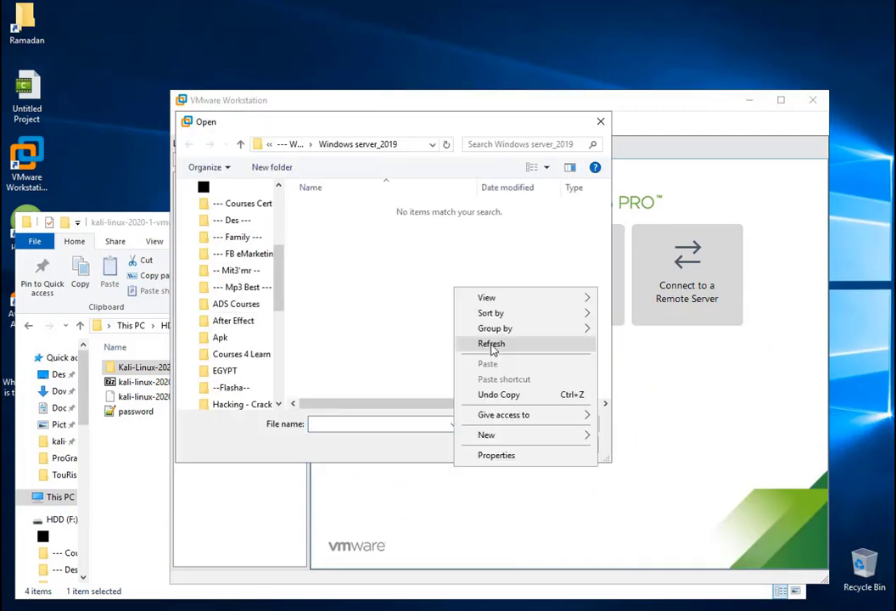
pyautogui.click(500, 344)
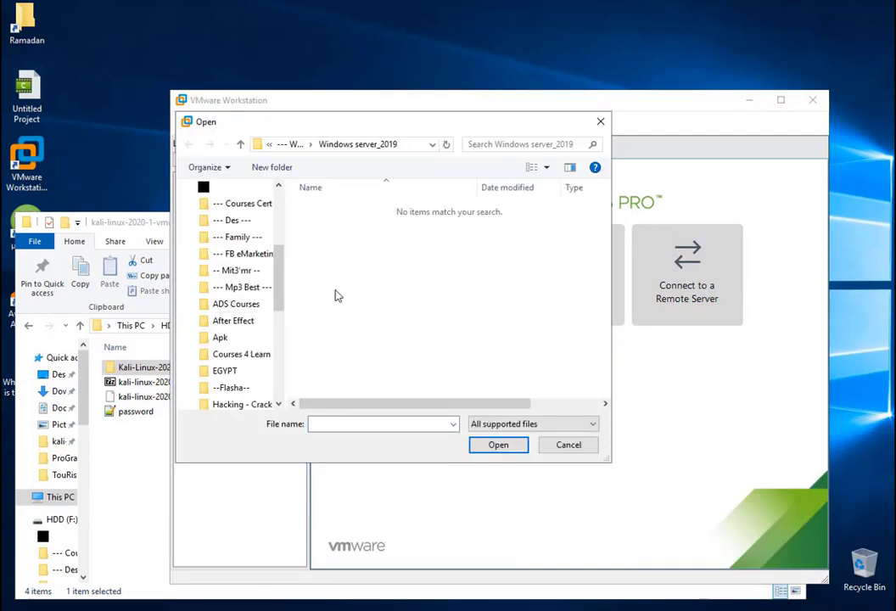
pyautogui.moveTo(280, 290); pyautogui.dragTo(280, 246)
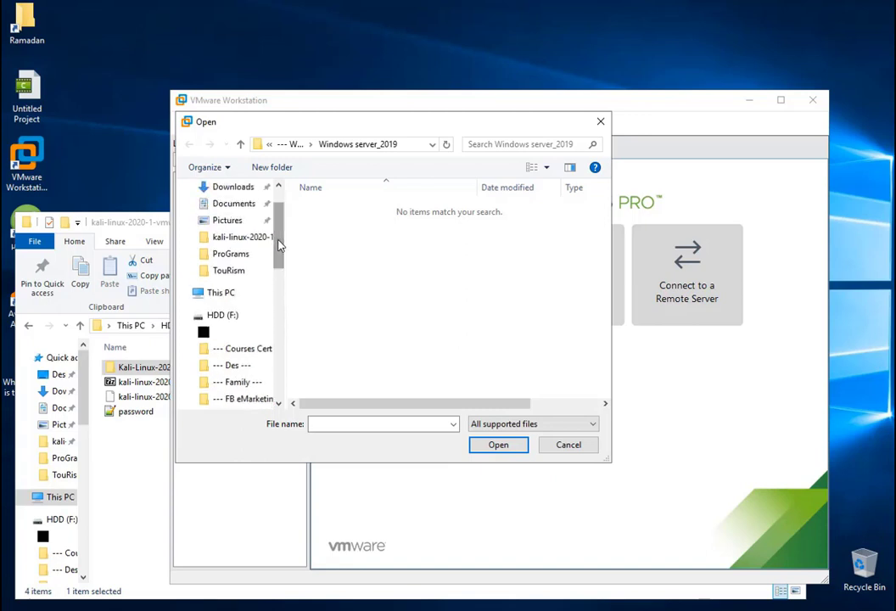
# Open the Kali-Linux-2020.1-vmware-amd64 .vmx file from Courses Certificates and power it on
pyautogui.click(253, 358)
pyautogui.doubleClick(353, 207)
pyautogui.doubleClick(353, 208)
pyautogui.doubleClick(355, 209)
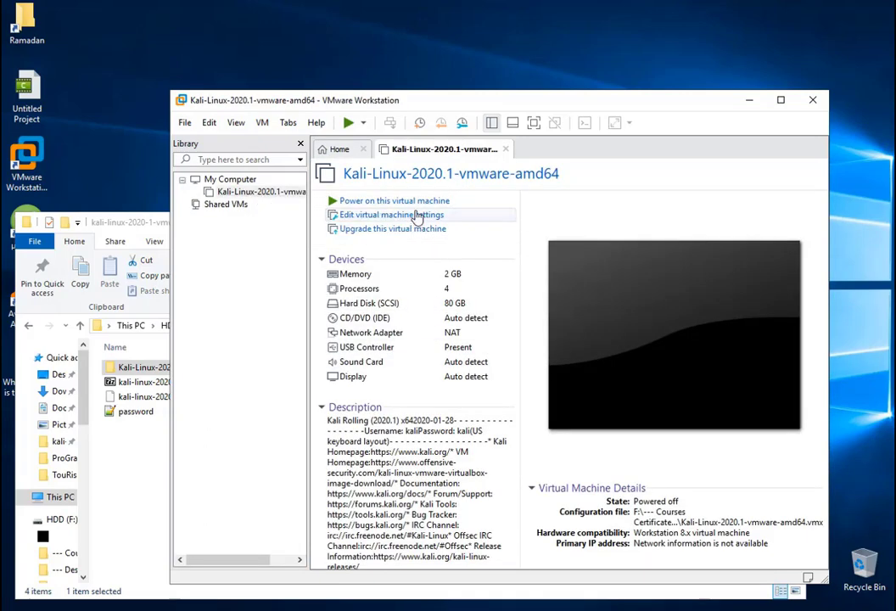
pyautogui.click(355, 203)
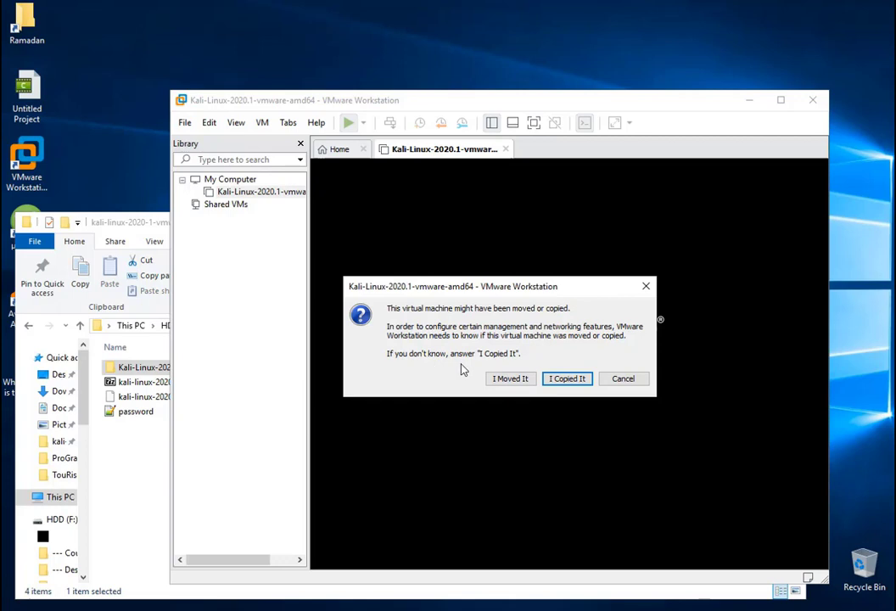
# Answer 'I Copied It' and enlarge the VMware window while Kali boots
pyautogui.click(568, 381)
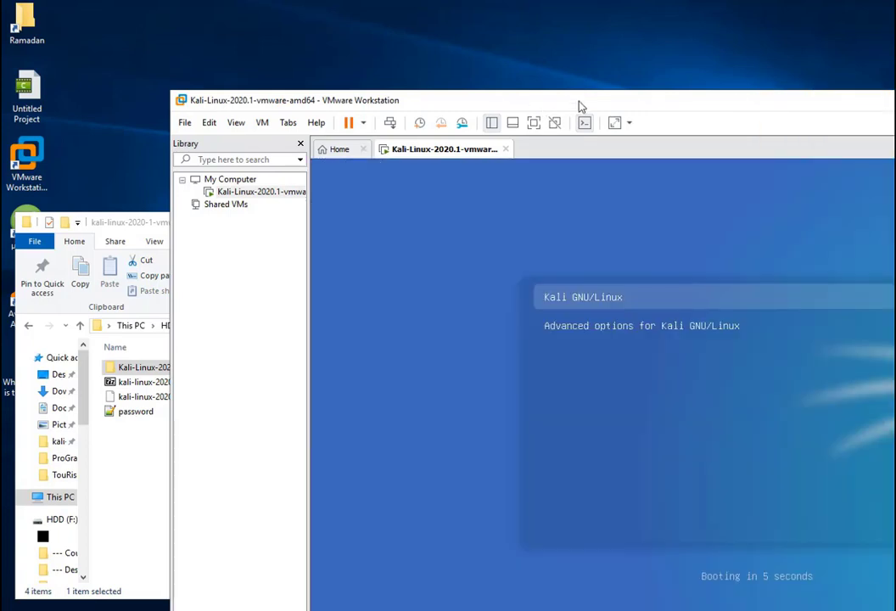
pyautogui.moveTo(582, 105); pyautogui.dragTo(411, 36)
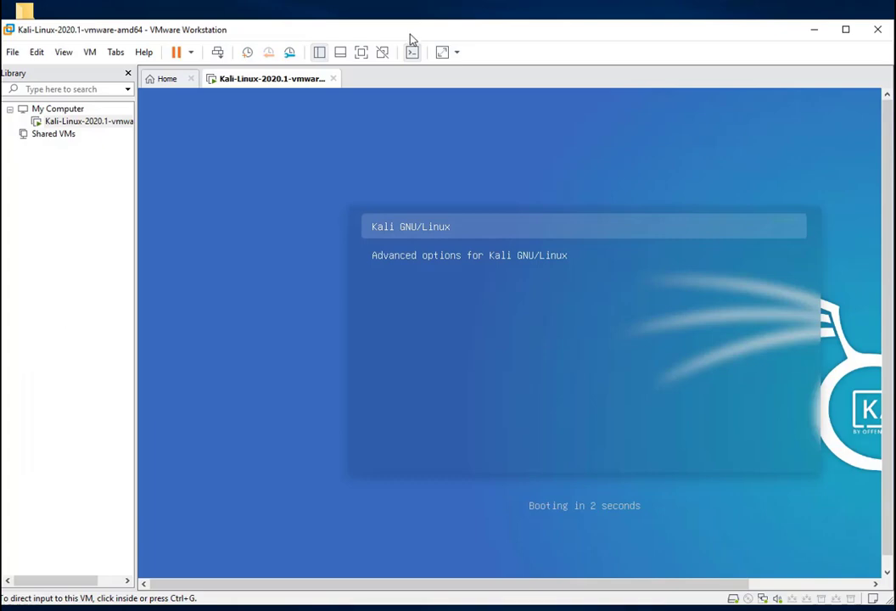
# Click into the Kali VM to capture input and wait for the login screen
pyautogui.click(514, 260)
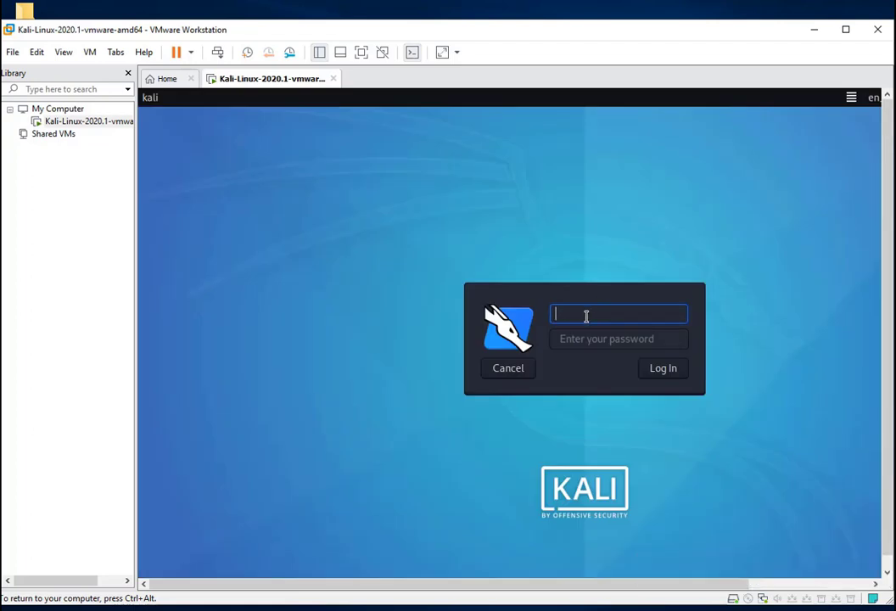
# Try logging into Kali as root with the root account's password; the attempt is rejected
pyautogui.write('root')
pyautogui.press('Tab')
pyautogui.write('toor')
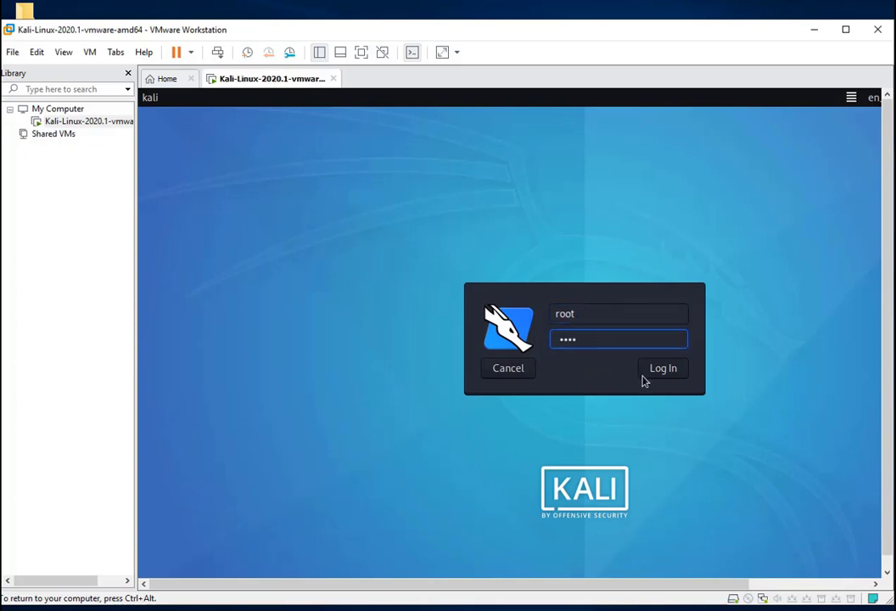
pyautogui.click(663, 375)
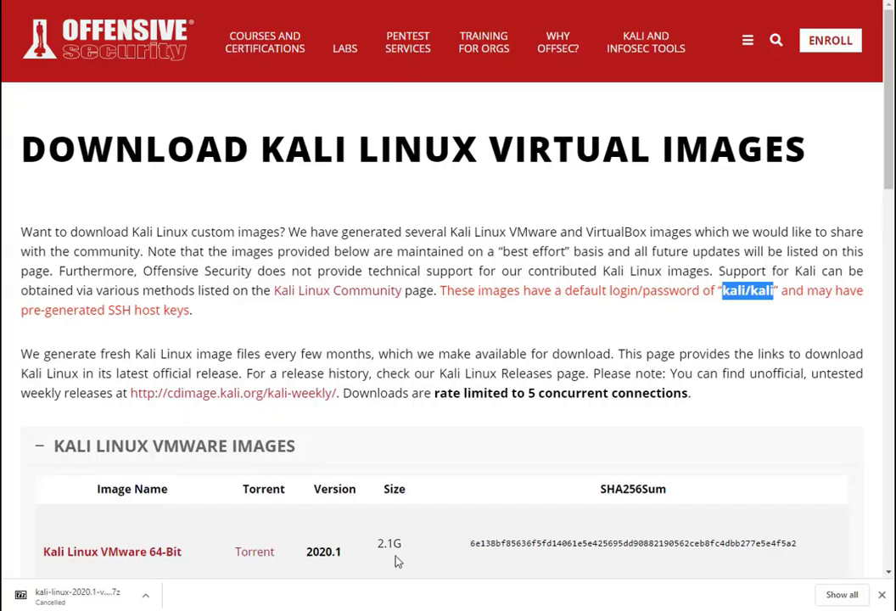
# Highlight the default login/password note on the Kali download page, then return to the VM
pyautogui.click(397, 561)
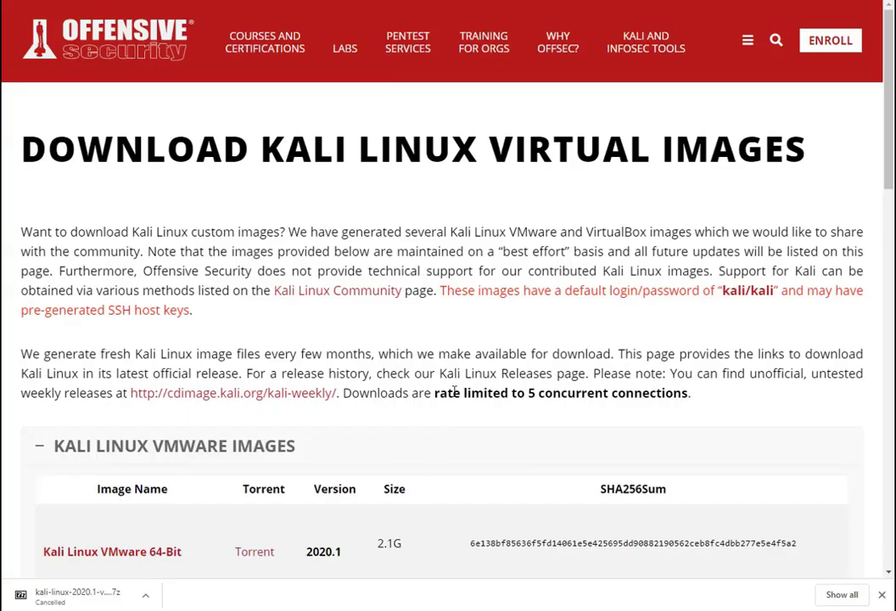
pyautogui.moveTo(612, 291); pyautogui.dragTo(777, 291)
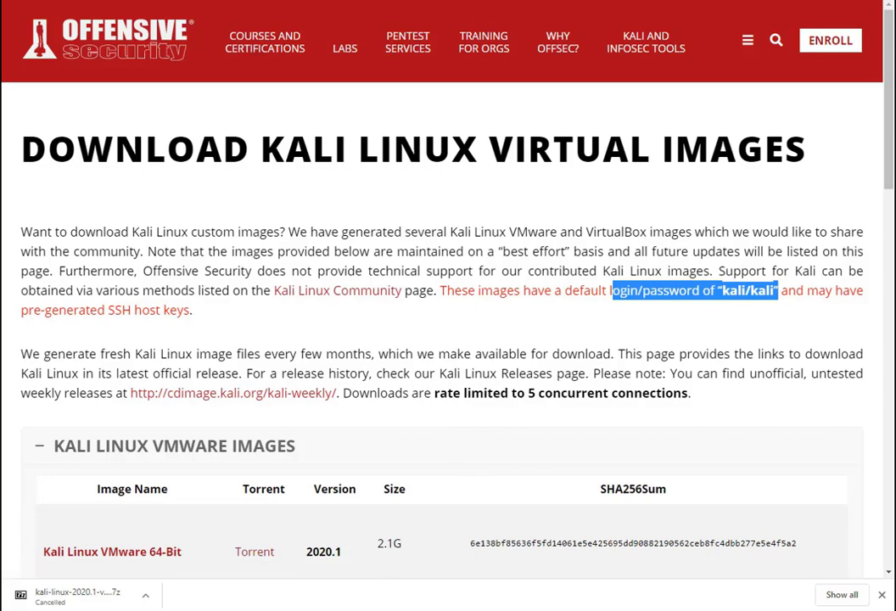
pyautogui.moveTo(325, 606)
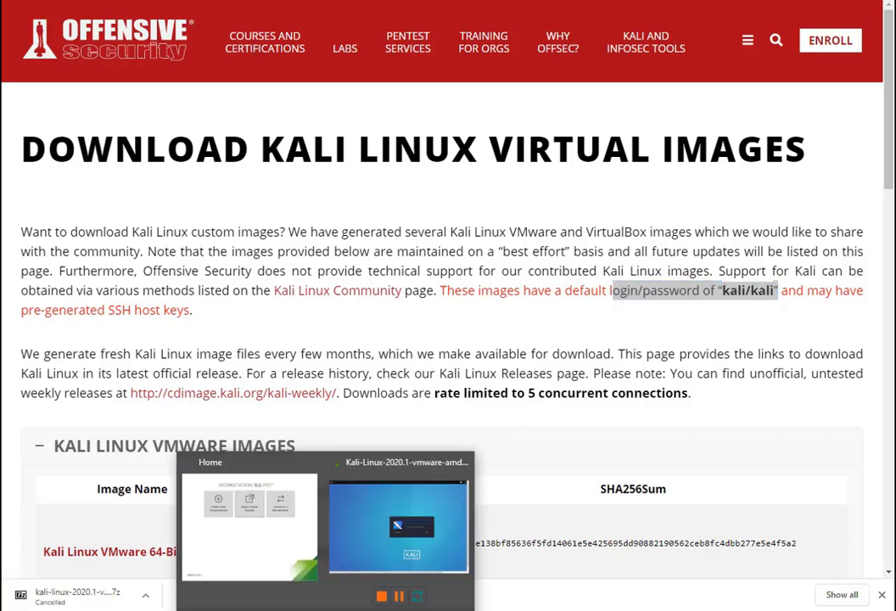
pyautogui.click(399, 522)
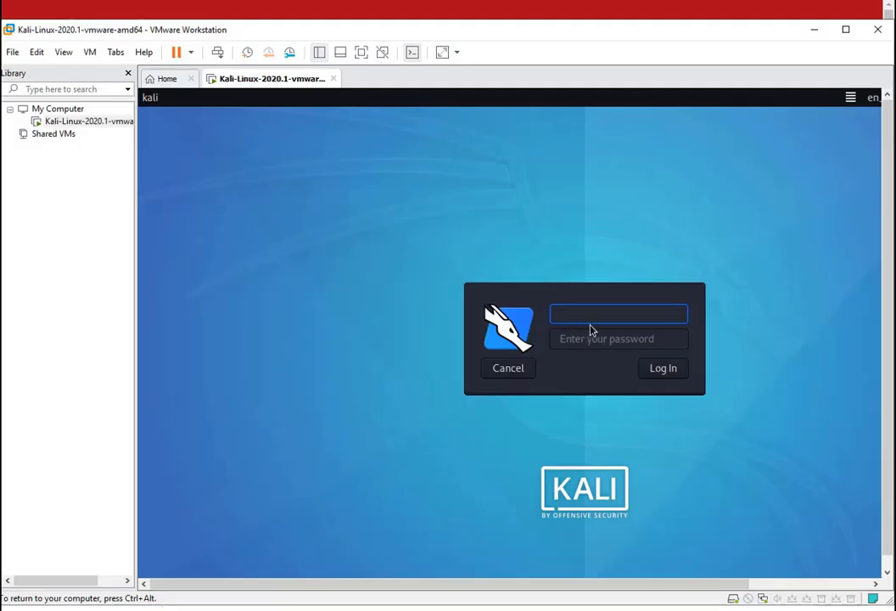
# Sign in to Kali with the default account's username and password
pyautogui.write('kali')
pyautogui.press('Tab')
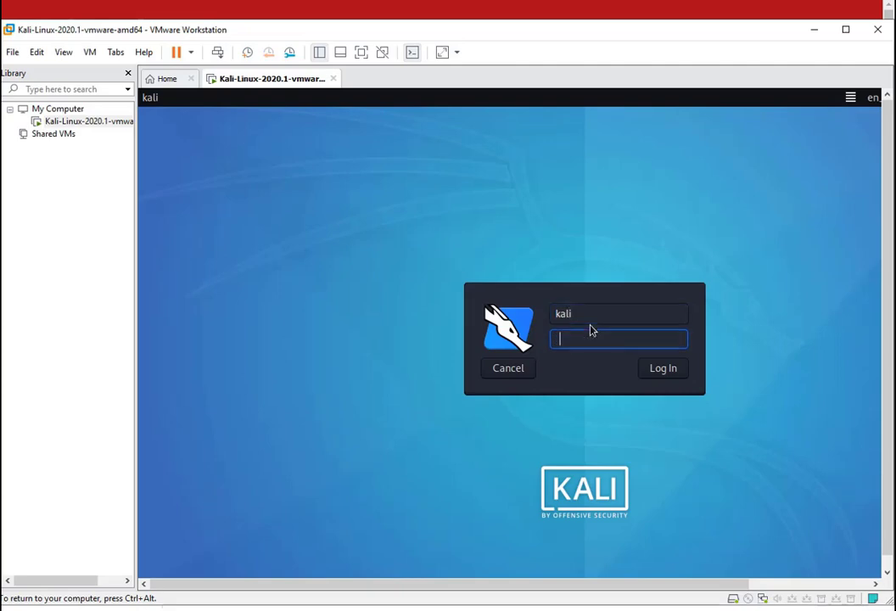
pyautogui.write('kali')
pyautogui.click(670, 374)
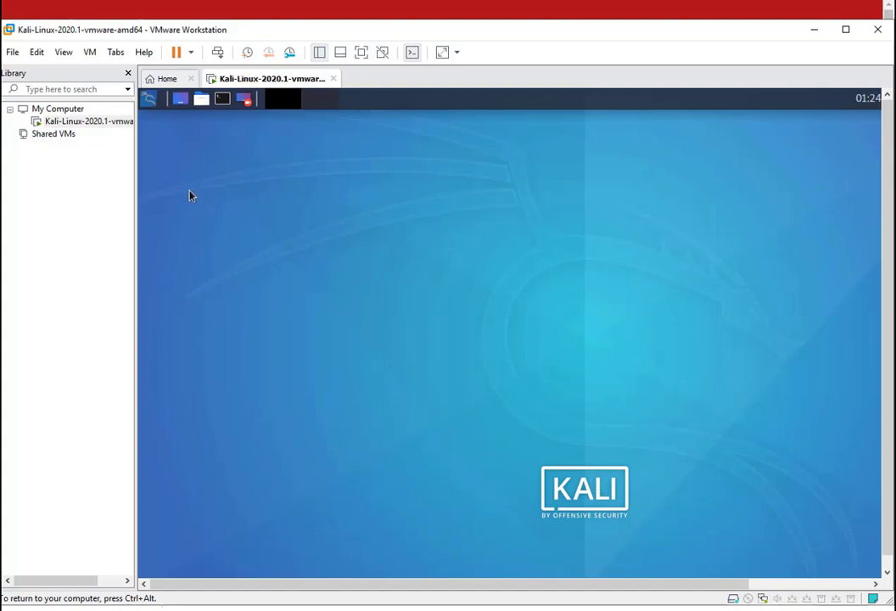
# Hide the Library pane, then select the Home folder and open the Kali applications menu
pyautogui.click(128, 73)
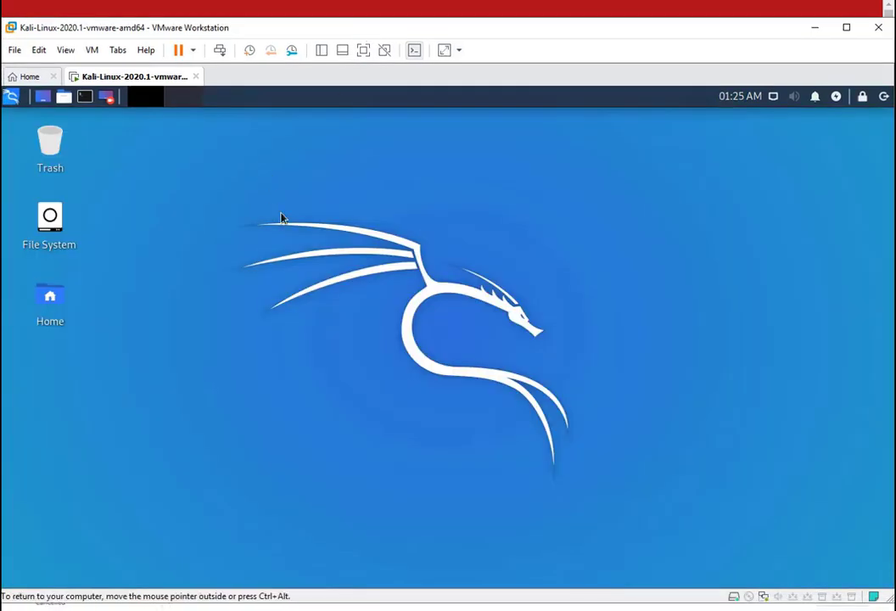
pyautogui.click(59, 297)
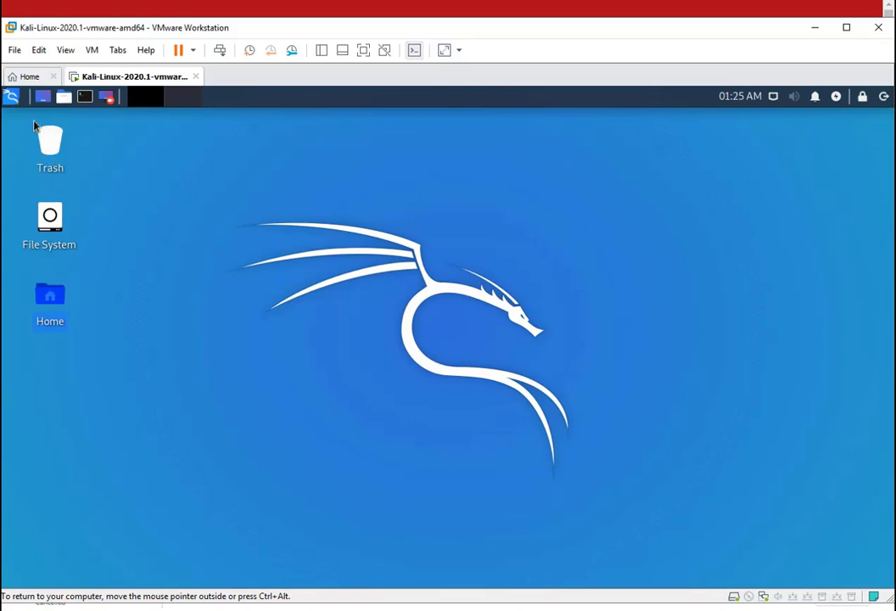
pyautogui.click(11, 96)
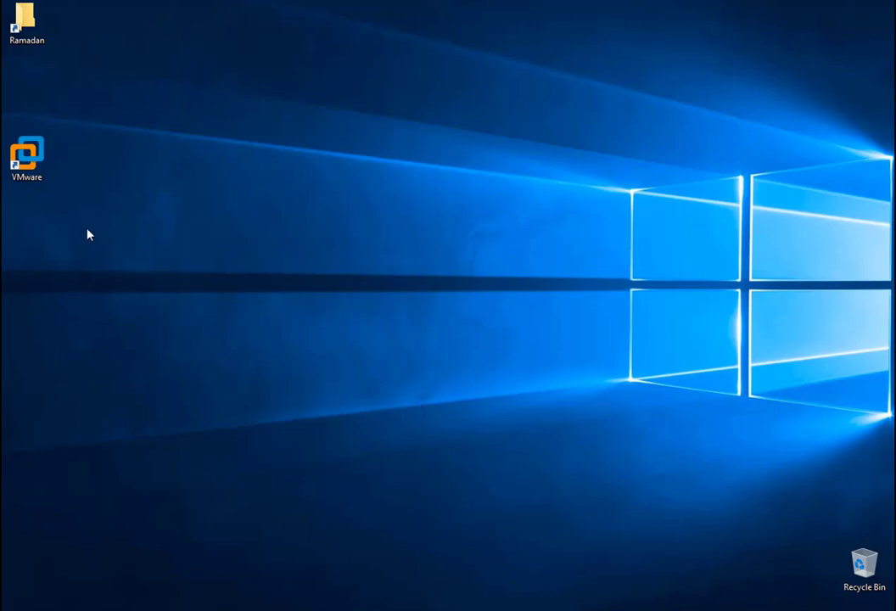
# Relaunch VMware Workstation and restore the Library panel via View > Customize > Library
pyautogui.doubleClick(35, 170)
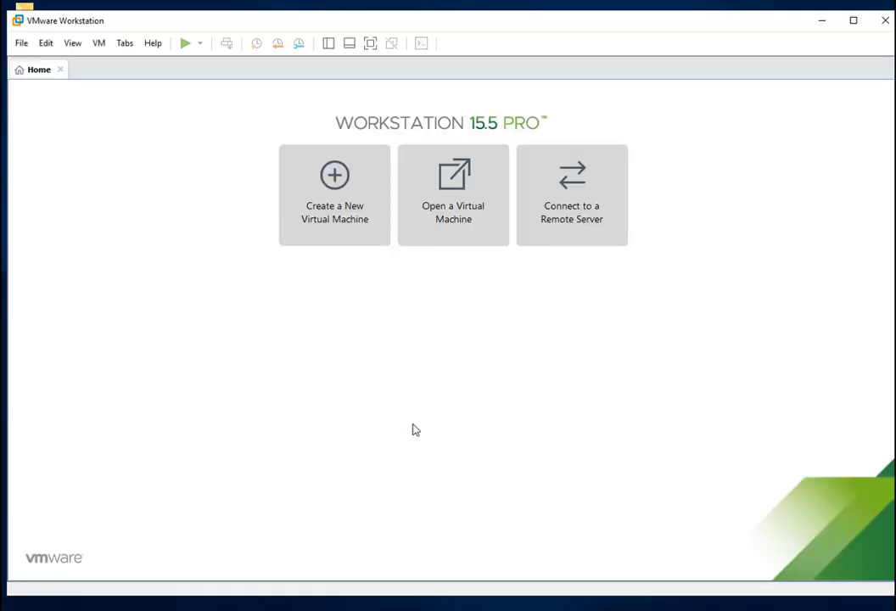
pyautogui.click(48, 43)
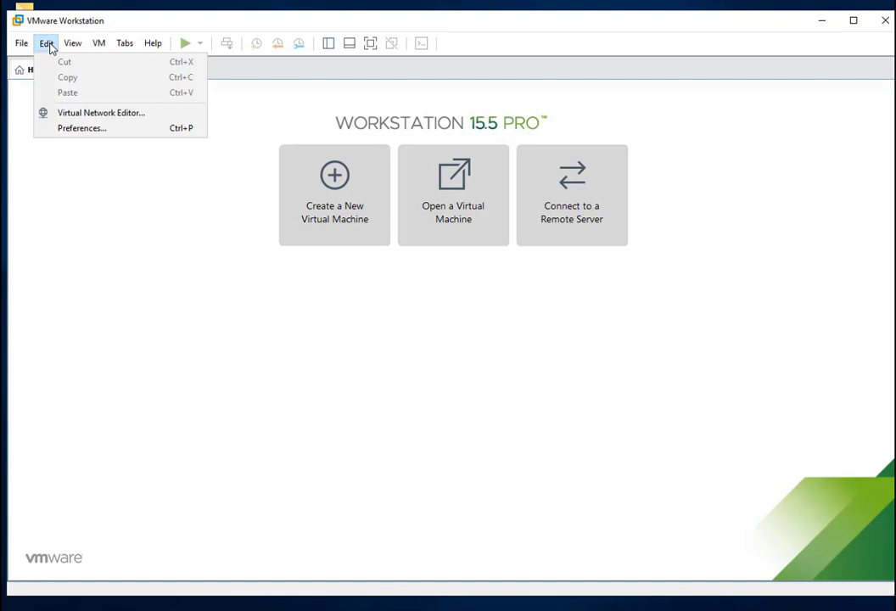
pyautogui.moveTo(73, 43)
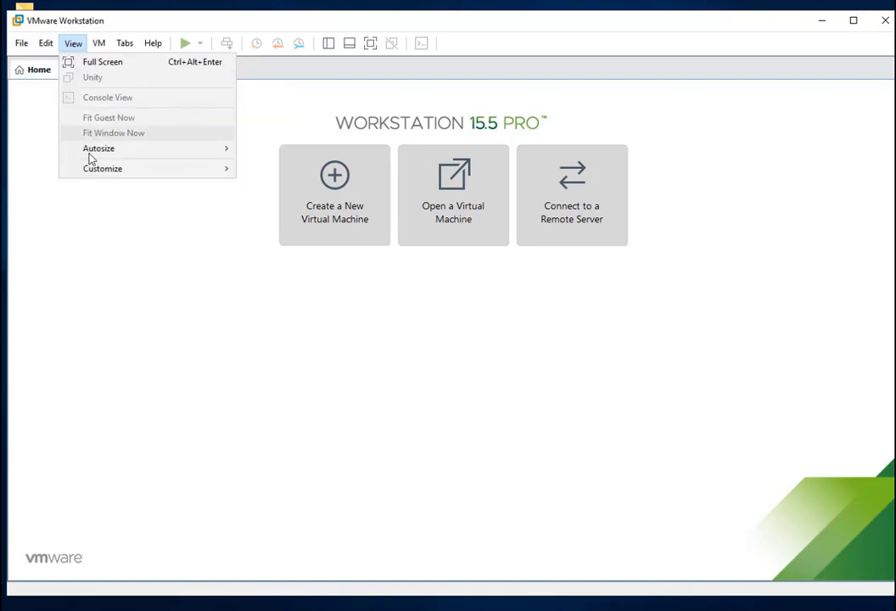
pyautogui.moveTo(229, 155)
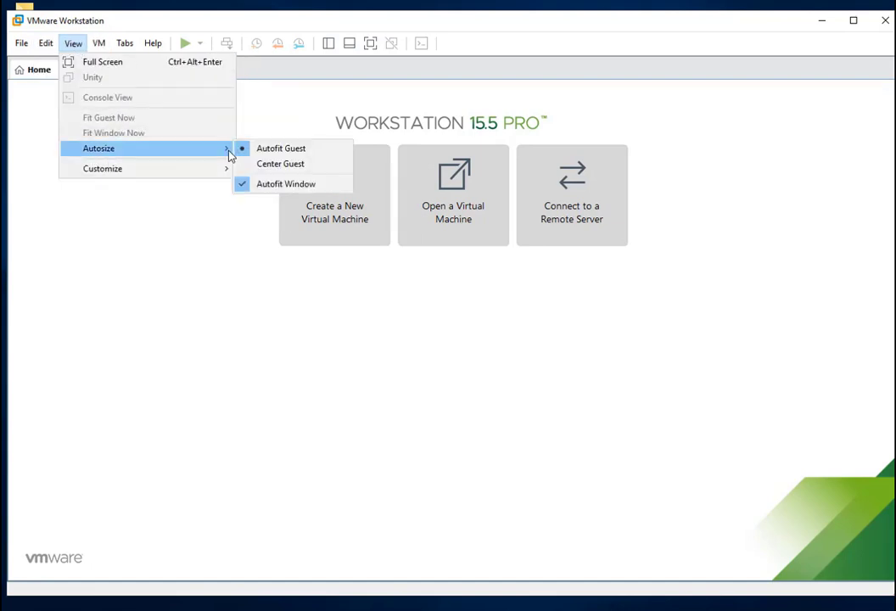
pyautogui.click(270, 169)
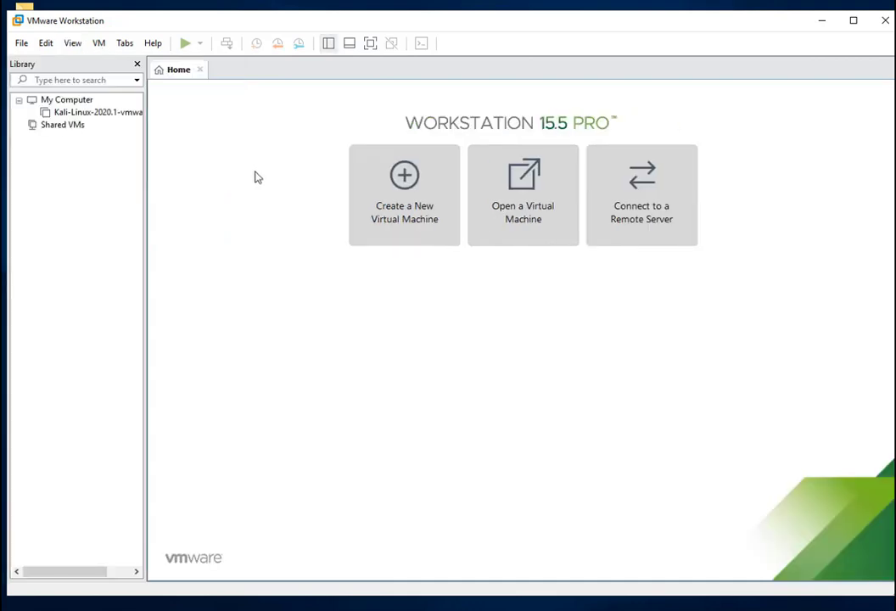
# Inspect the Kali VM's context menu several times, dismissing it each time
pyautogui.rightClick(112, 114)
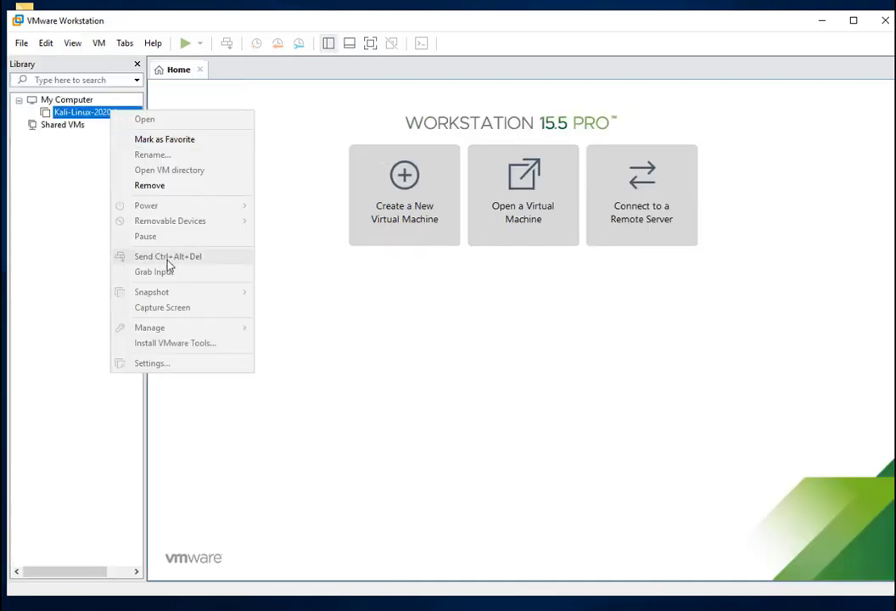
pyautogui.click(274, 204)
pyautogui.rightClick(92, 115)
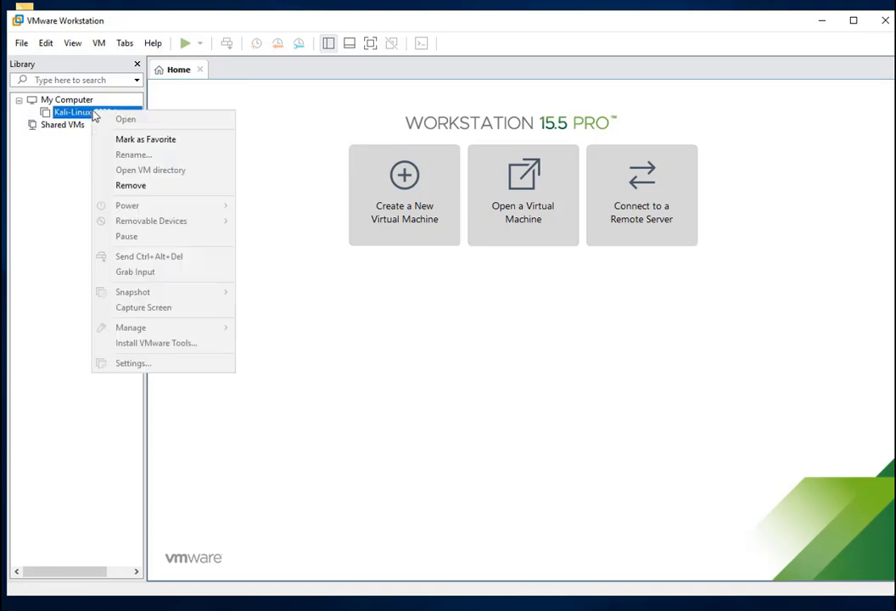
pyautogui.click(62, 153)
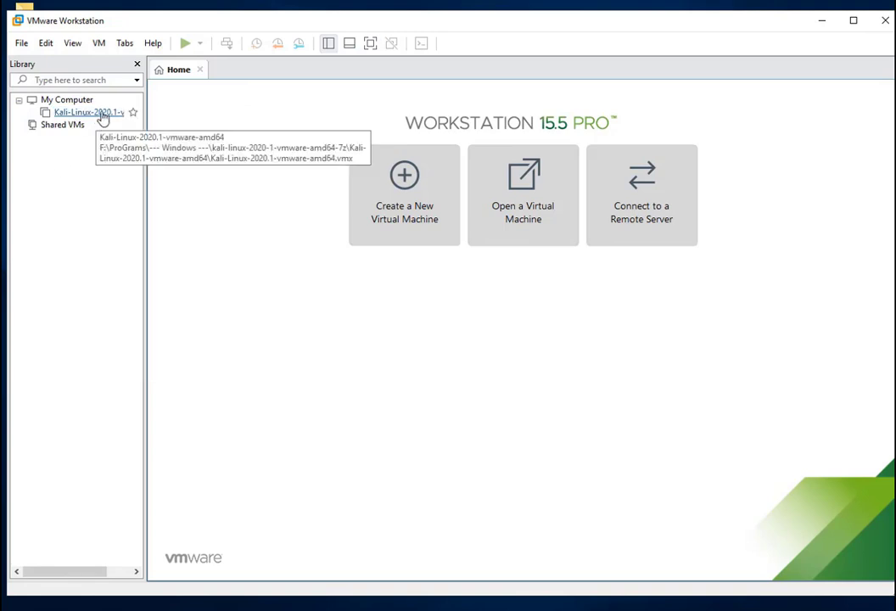
pyautogui.rightClick(102, 118)
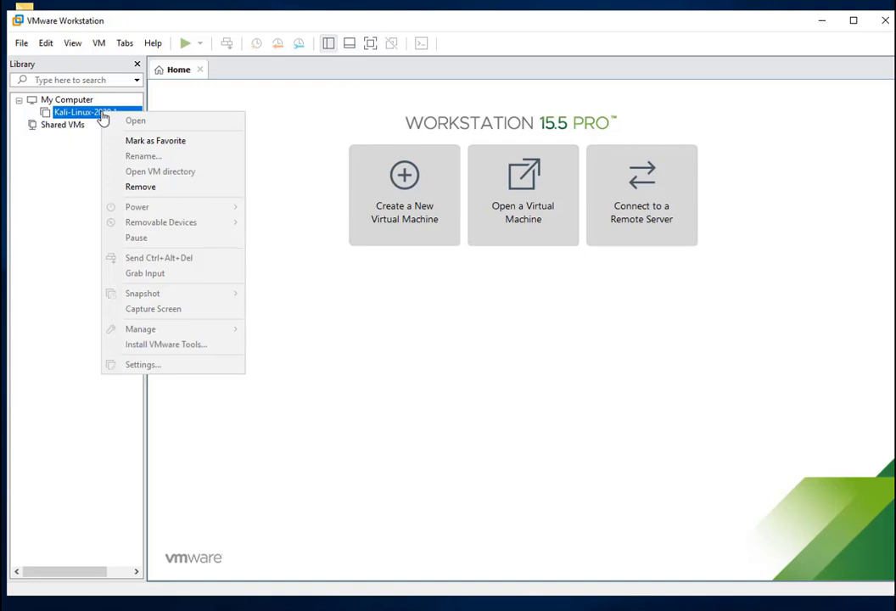
pyautogui.click(536, 215)
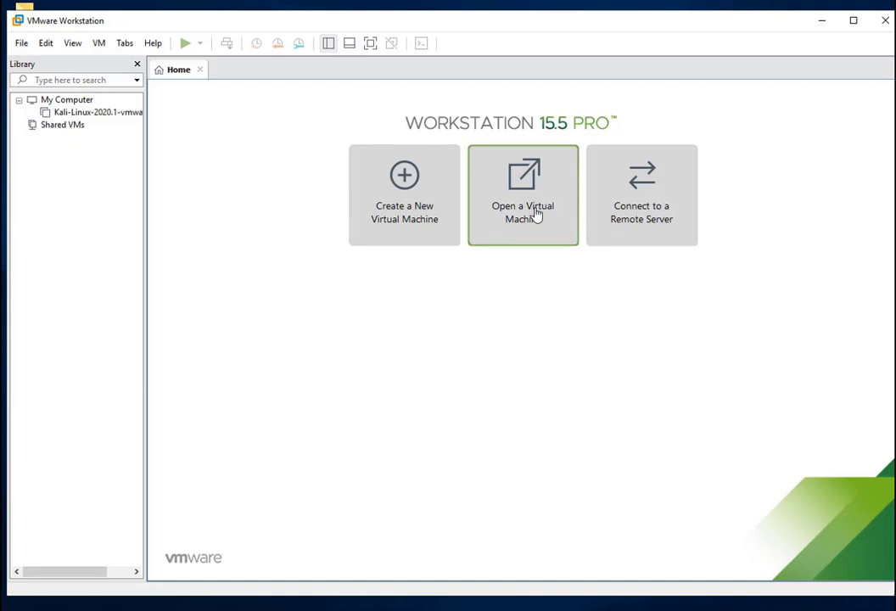
# Raise the Kali-Linux-2020.1 VM's memory from 2 GB to 4 GB (4096 MB) and apply it
pyautogui.click(113, 116)
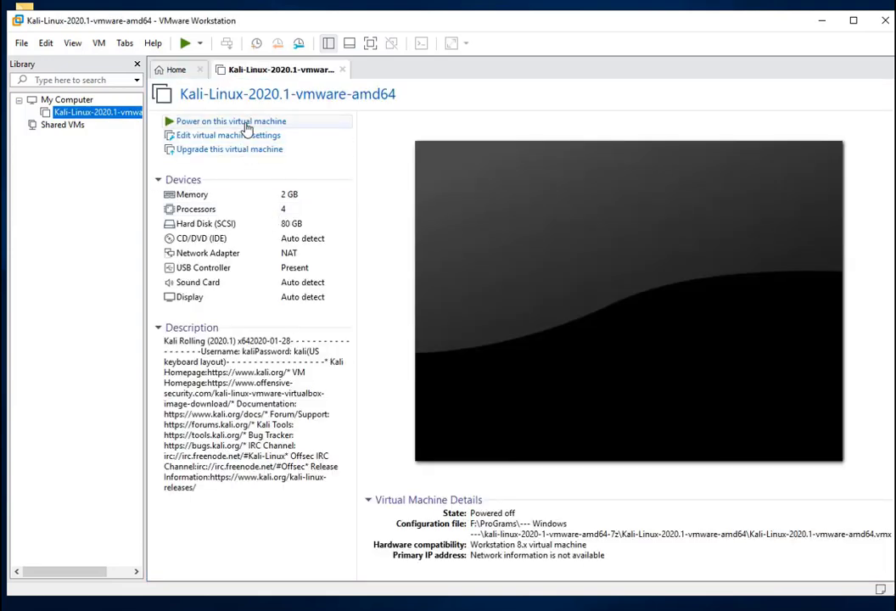
pyautogui.click(290, 197)
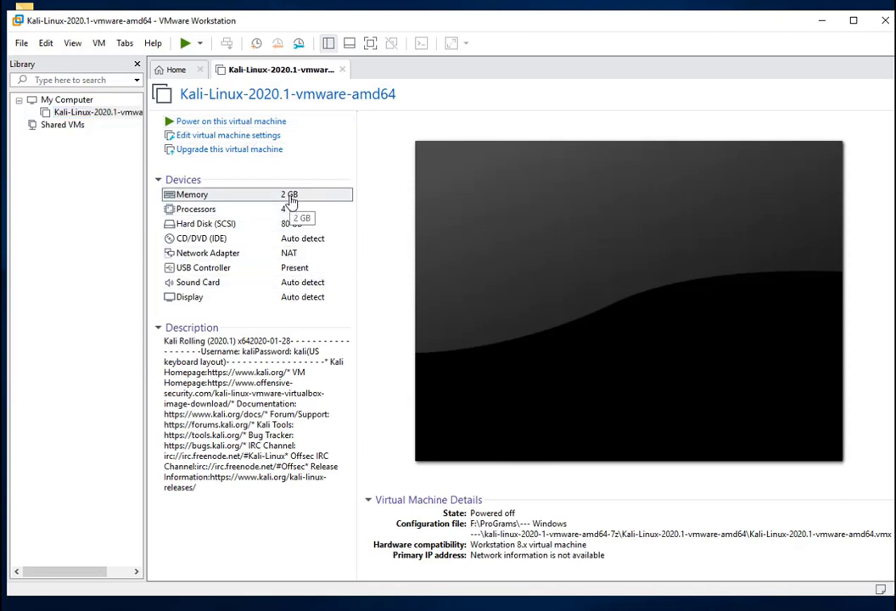
pyautogui.doubleClick(291, 197)
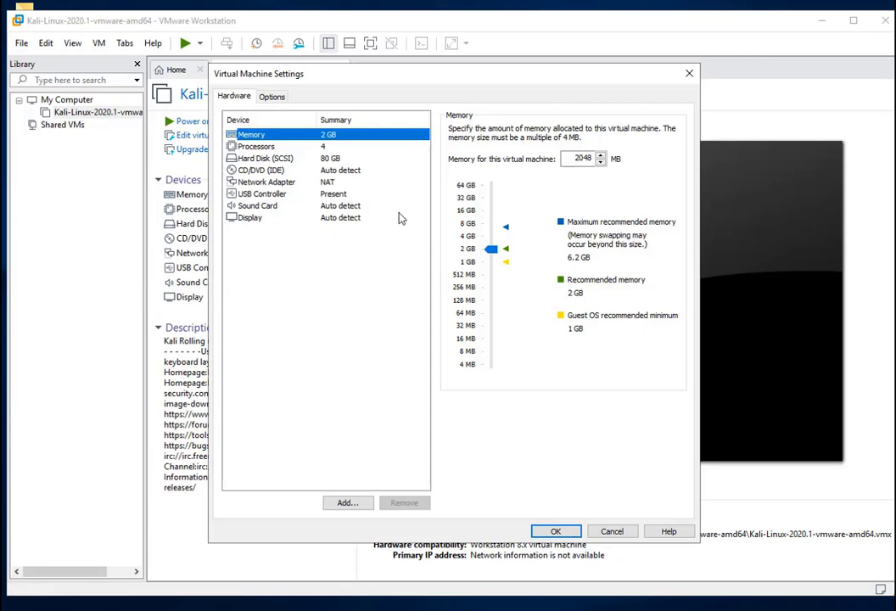
pyautogui.moveTo(489, 248); pyautogui.dragTo(492, 240)
pyautogui.click(555, 532)
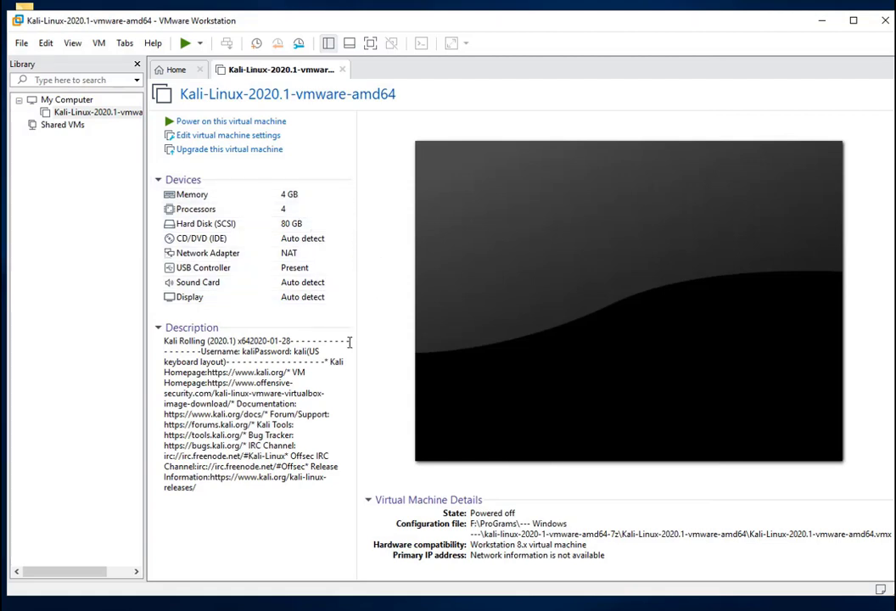
pyautogui.moveTo(330, 361); pyautogui.dragTo(294, 492)
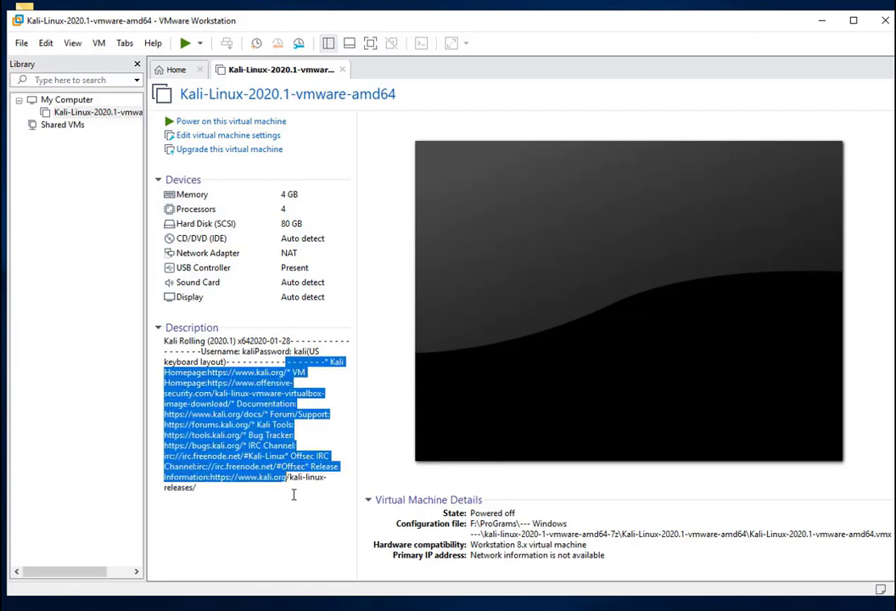
pyautogui.click(294, 494)
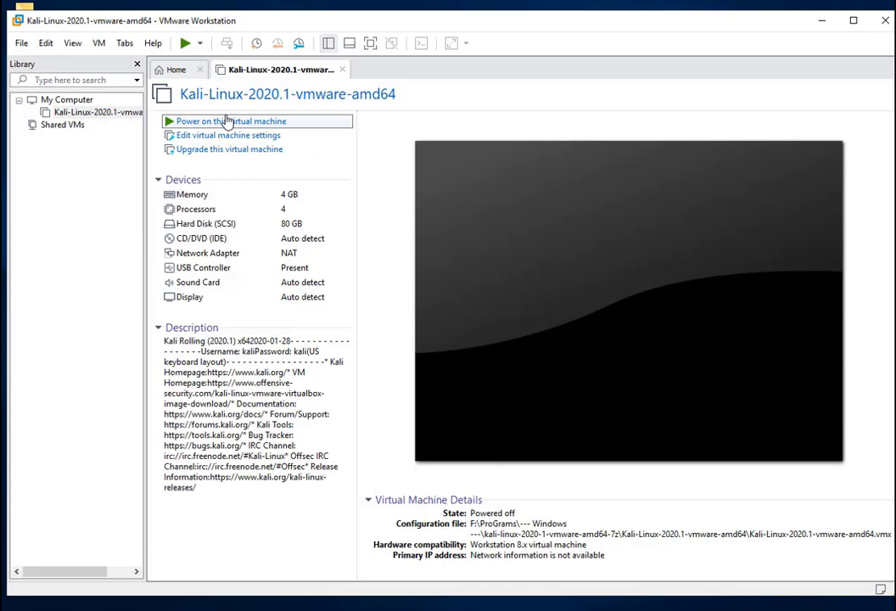
# Power on the Kali VM and switch it to Full Screen view
pyautogui.click(227, 121)
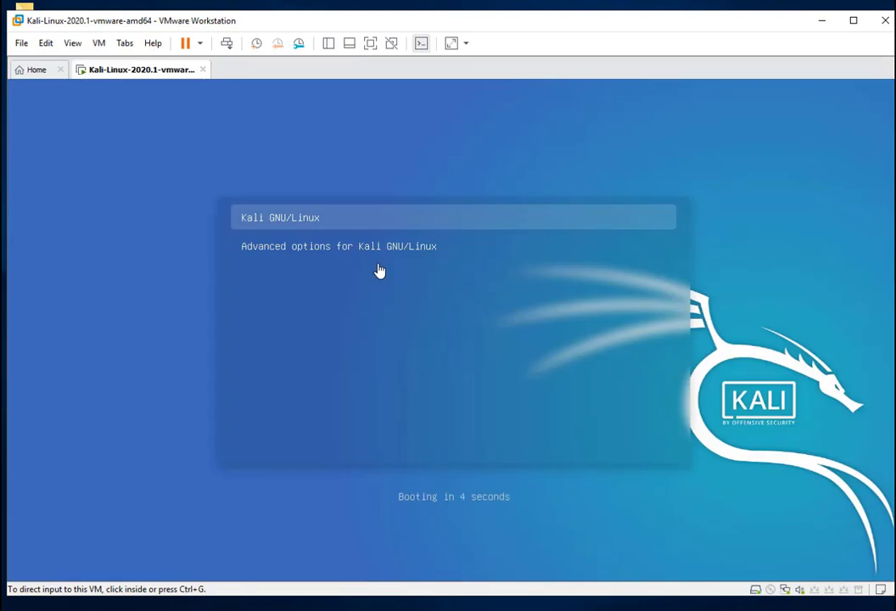
pyautogui.click(73, 45)
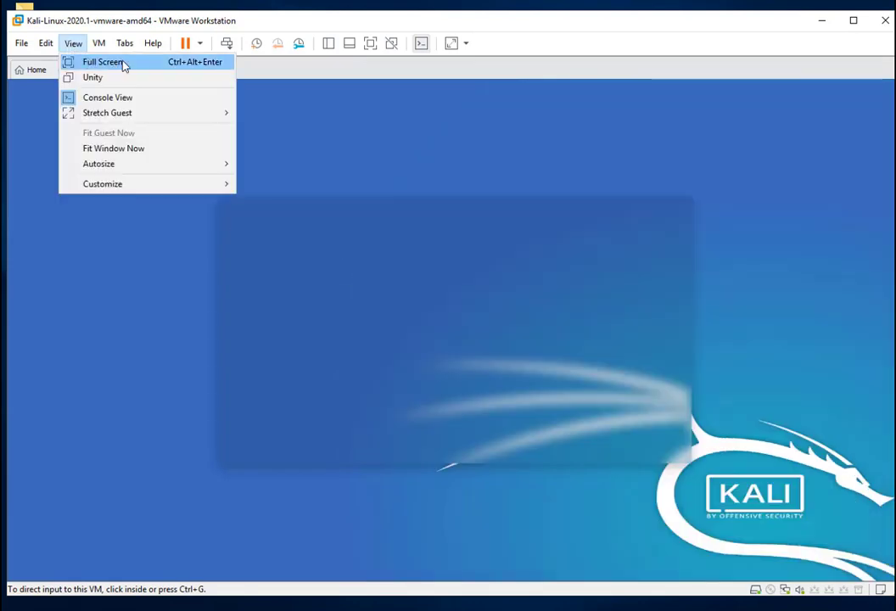
pyautogui.click(103, 62)
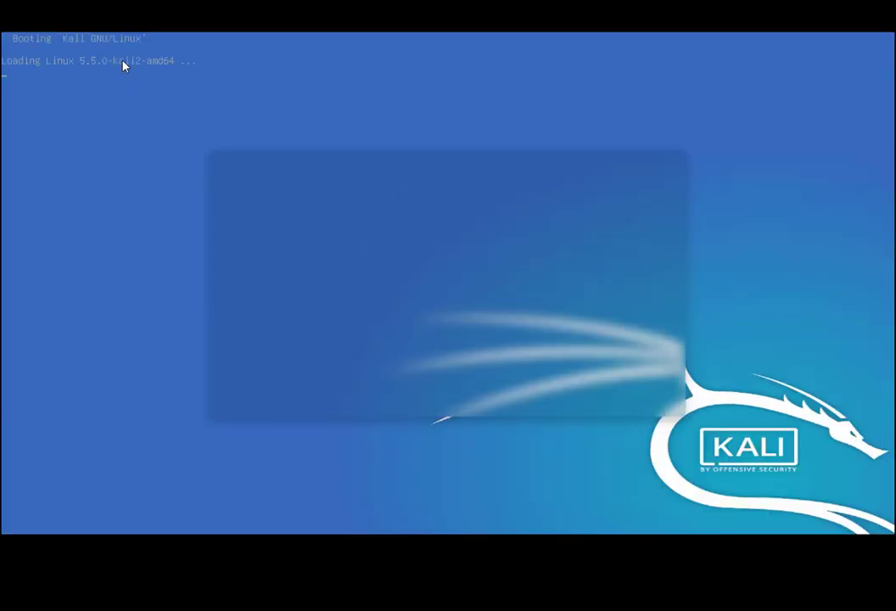